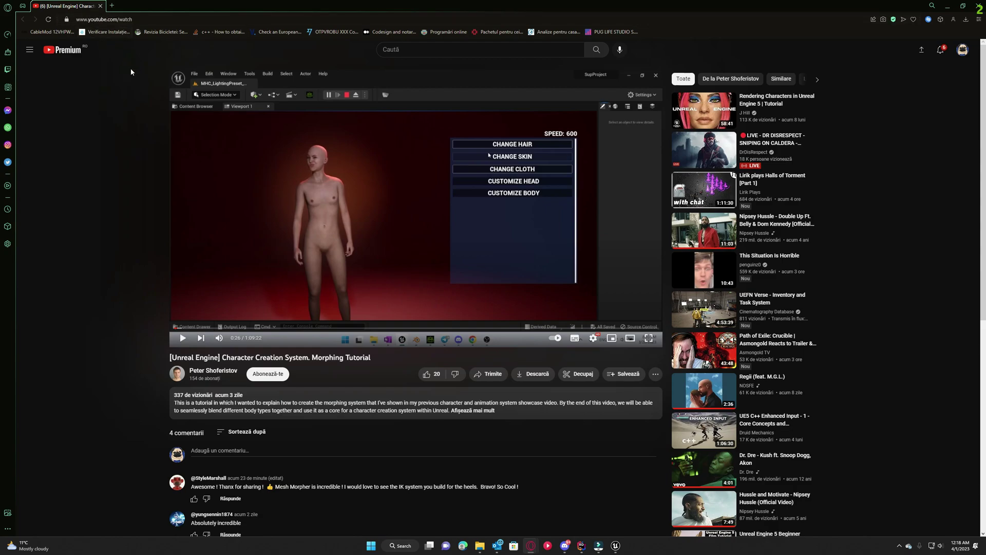
Switch from the browser to Unreal Editor and open the base skeletal mesh from CC4/Base in Mesh Morpher.
{"action": "middle_click", "coordinate": [73, 6]}
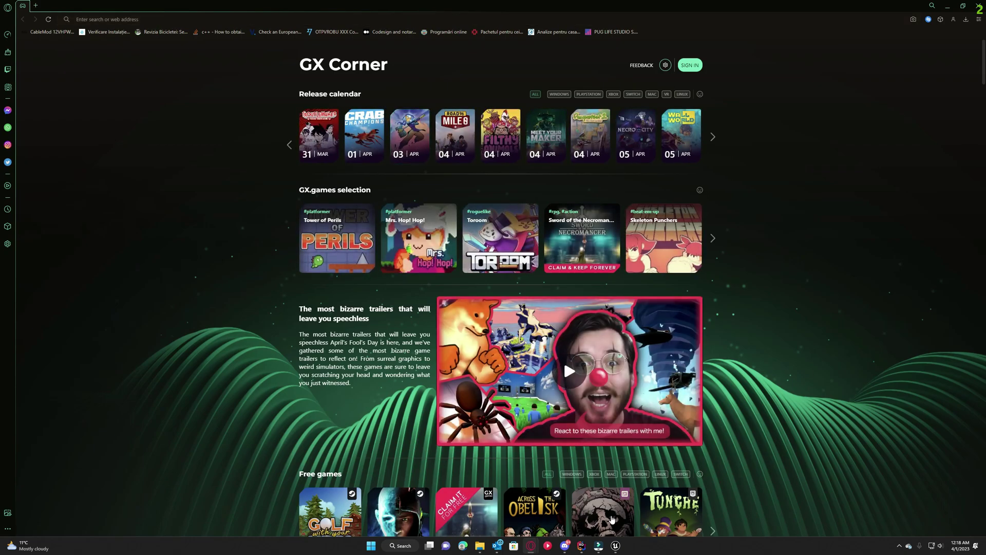
{"action": "left_click", "coordinate": [619, 547]}
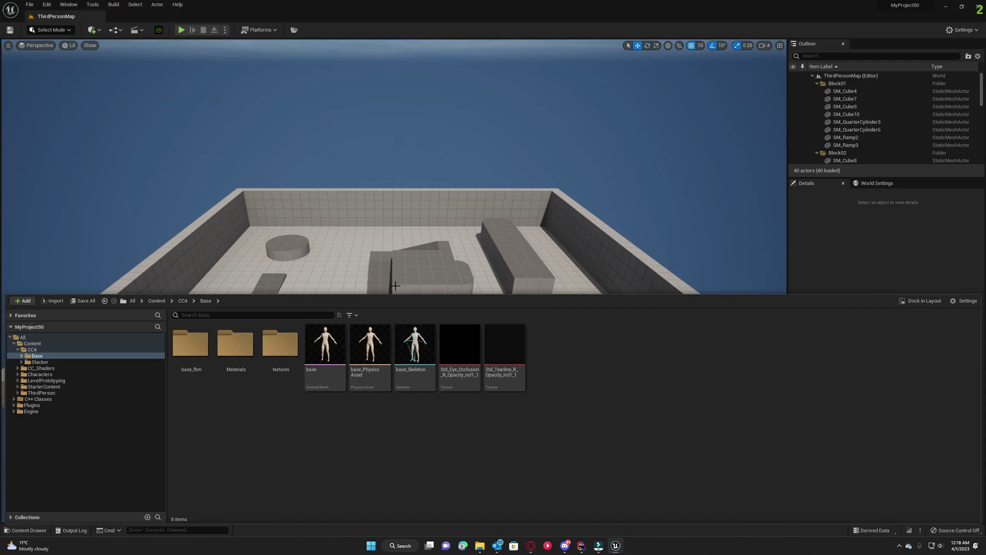
{"action": "left_click", "coordinate": [329, 336]}
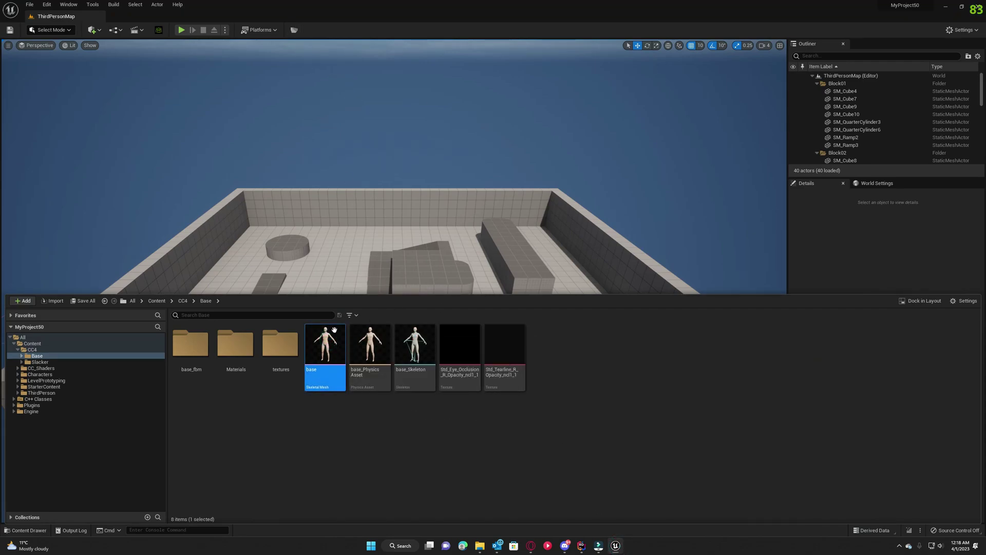
{"action": "mouse_move", "coordinate": [332, 341]}
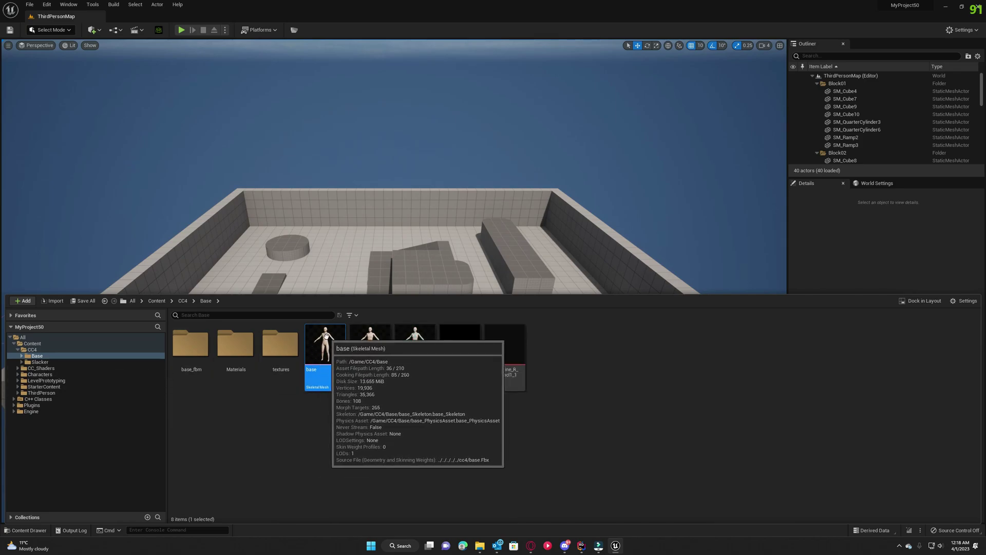
{"action": "left_click", "coordinate": [294, 30]}
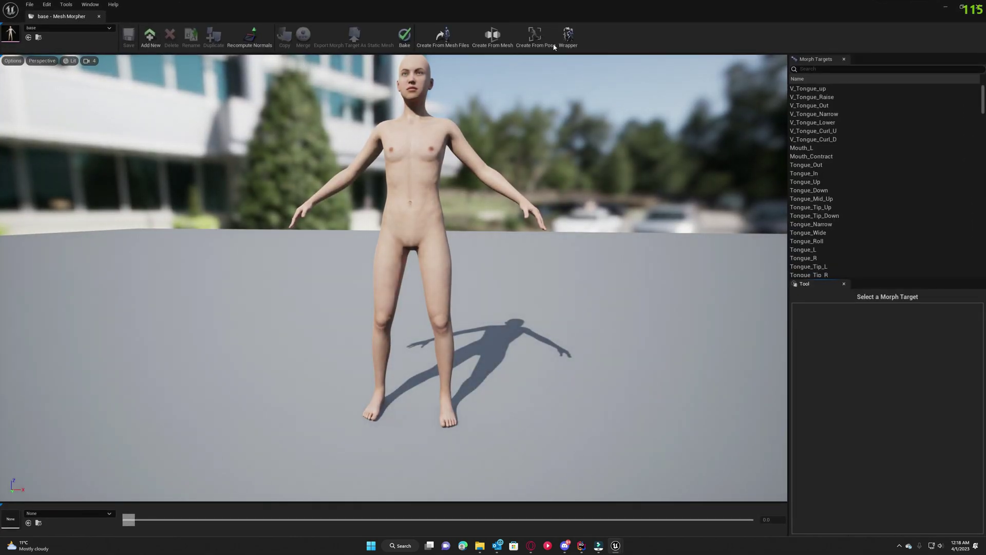
Open the base mesh in the Poser and save its bone snapshot as BoneSnapshot_base in the BoneSnapshots folder.
{"action": "left_click", "coordinate": [539, 41]}
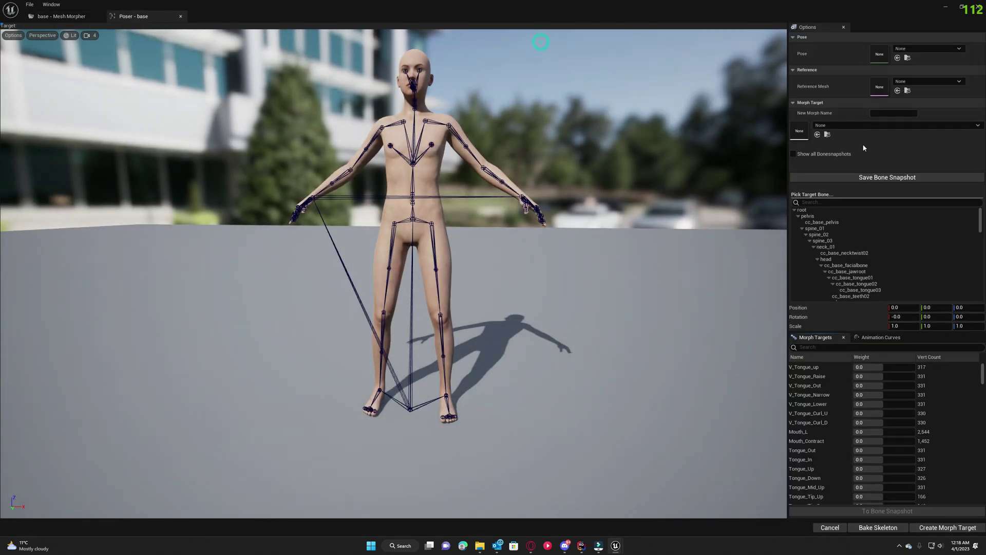
{"action": "left_click", "coordinate": [876, 177]}
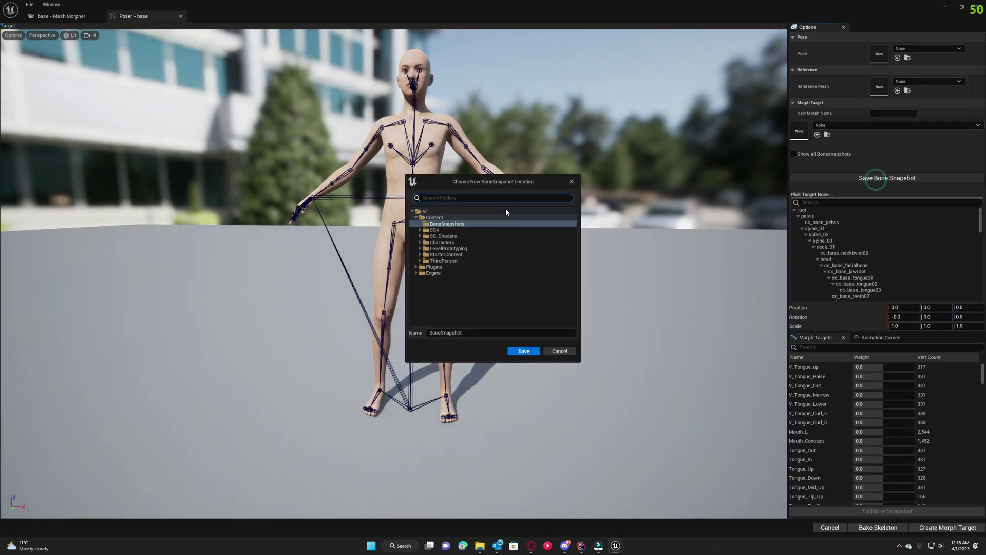
{"action": "left_click", "coordinate": [476, 332]}
{"action": "type", "text": "bas"}
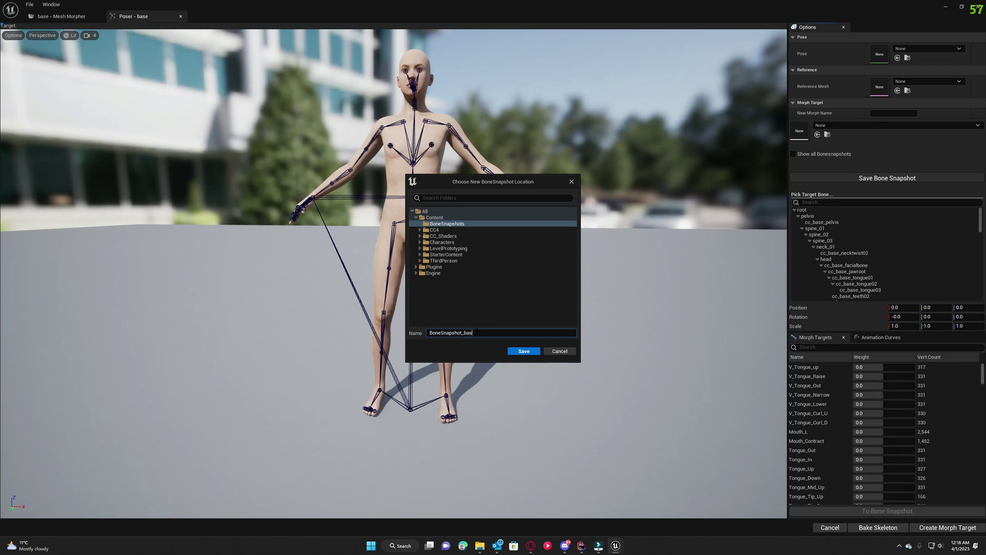
{"action": "type", "text": "e"}
{"action": "left_click", "coordinate": [525, 352]}
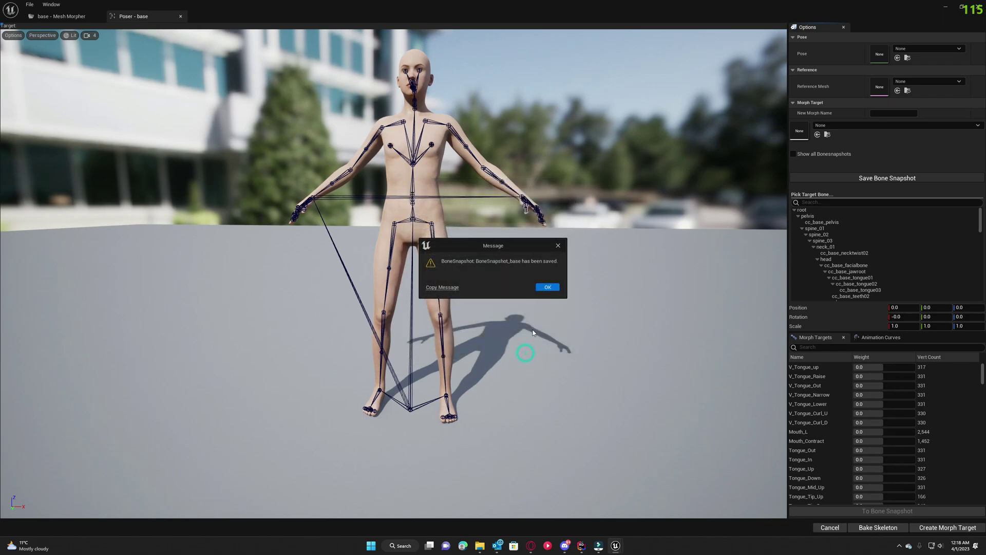
{"action": "left_click", "coordinate": [556, 285]}
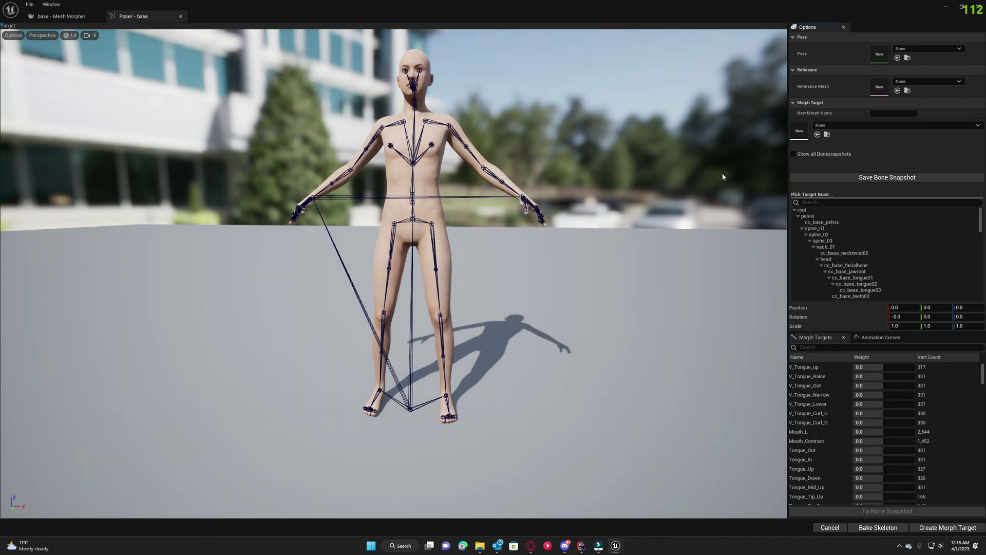
Open a second Mesh Morpher window and load the slacker skeletal mesh in it.
{"action": "left_click", "coordinate": [56, 17]}
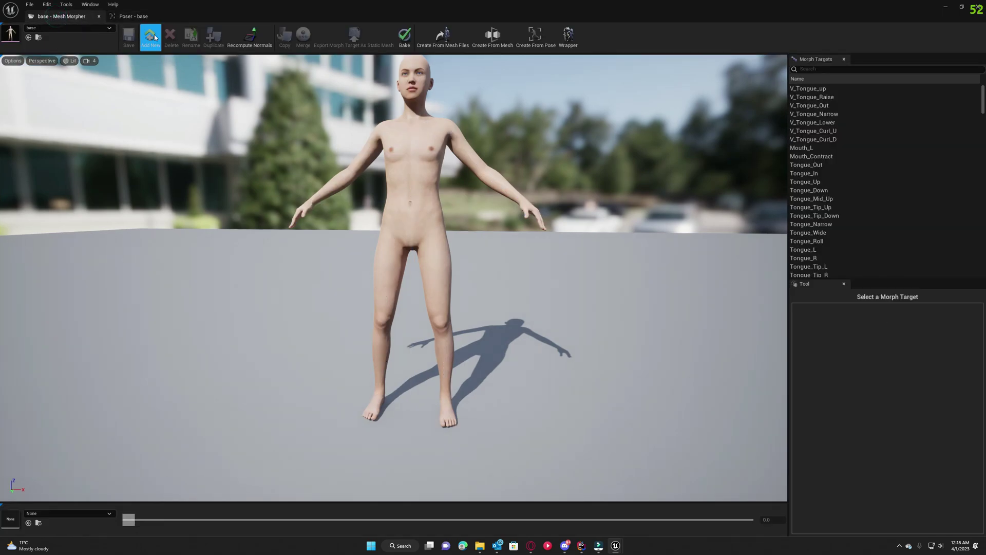
{"action": "left_click", "coordinate": [29, 5]}
{"action": "left_click", "coordinate": [41, 16]}
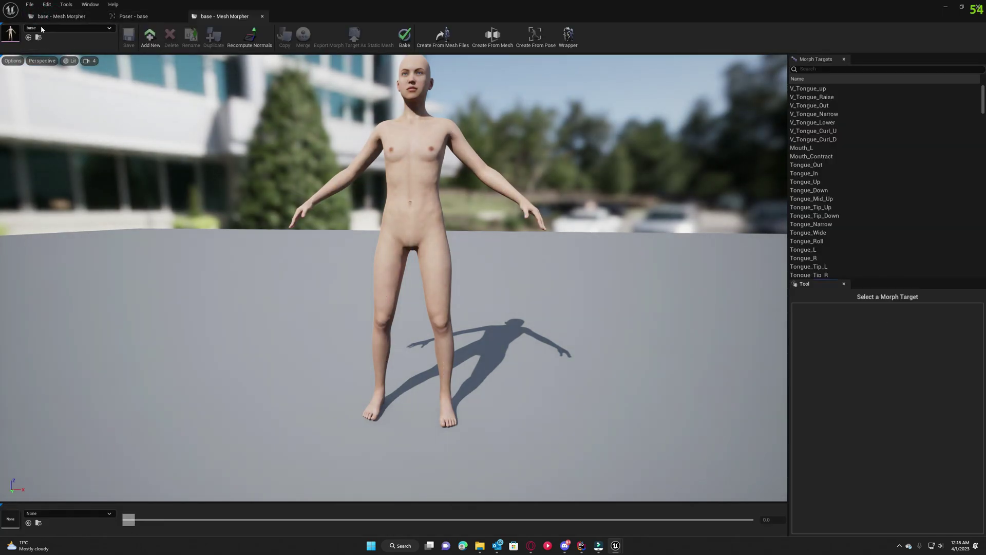
{"action": "left_click", "coordinate": [41, 27]}
{"action": "type", "text": "slack"}
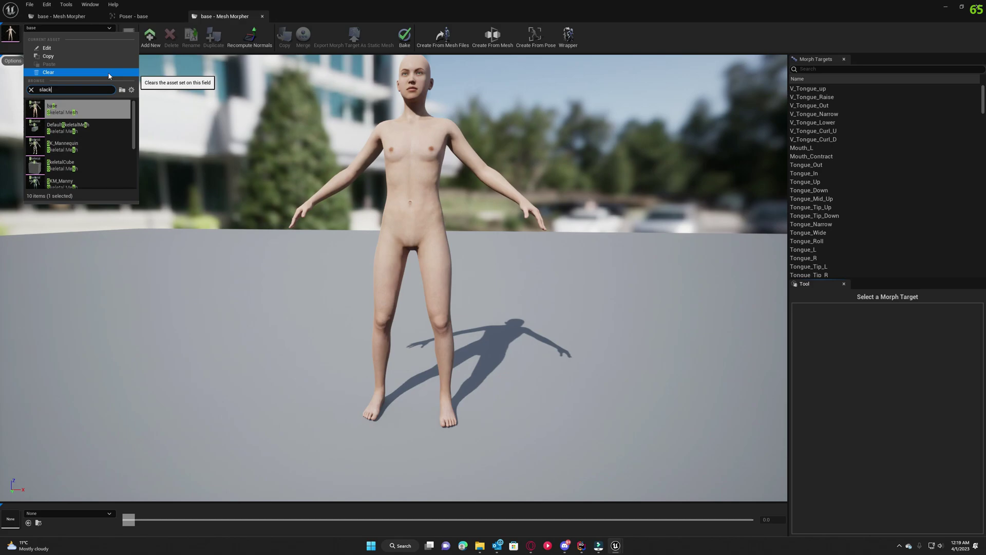
{"action": "left_click", "coordinate": [105, 113]}
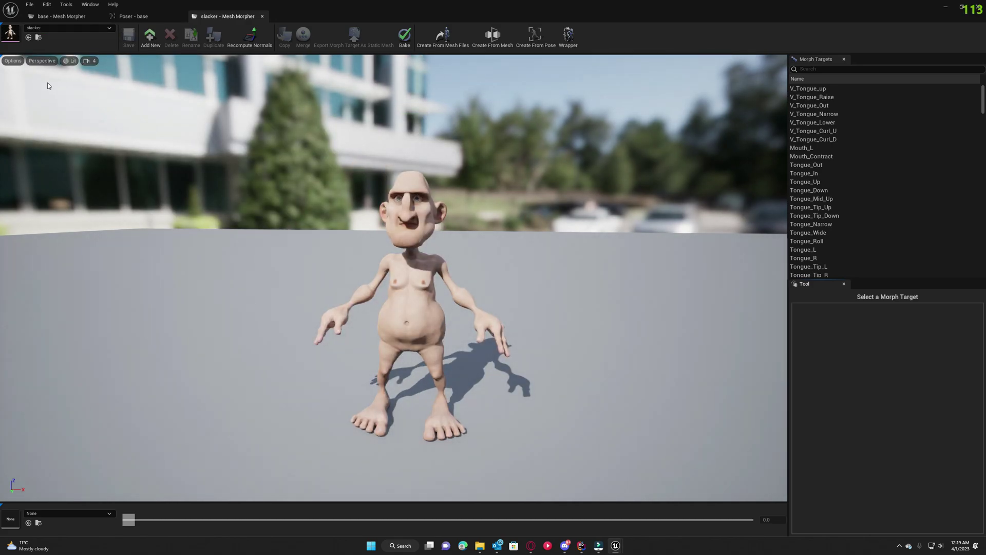
Open the slacker mesh in the Poser and save its bone snapshot as BoneSnapshot_slacker in the BoneSnapshots folder.
{"action": "left_click", "coordinate": [68, 19]}
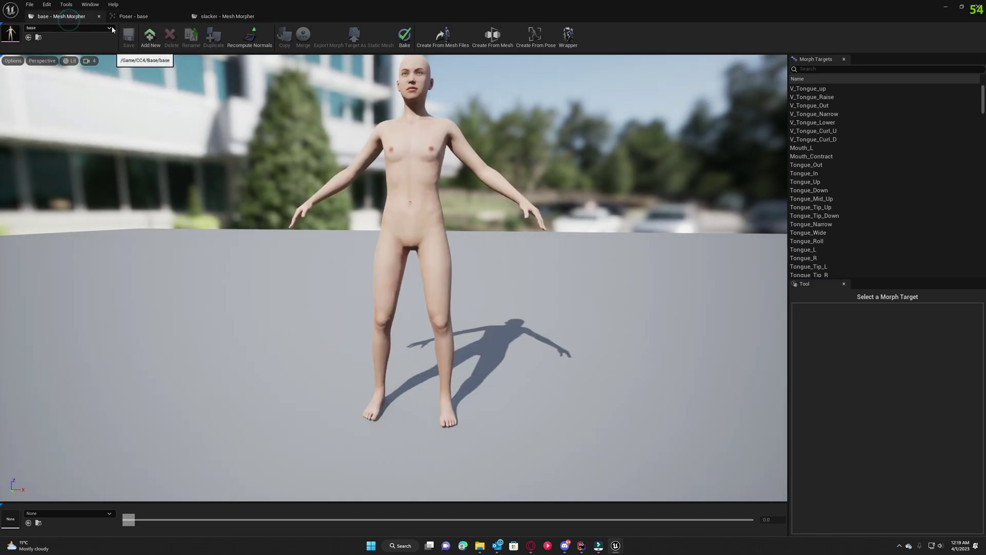
{"action": "left_click", "coordinate": [226, 16]}
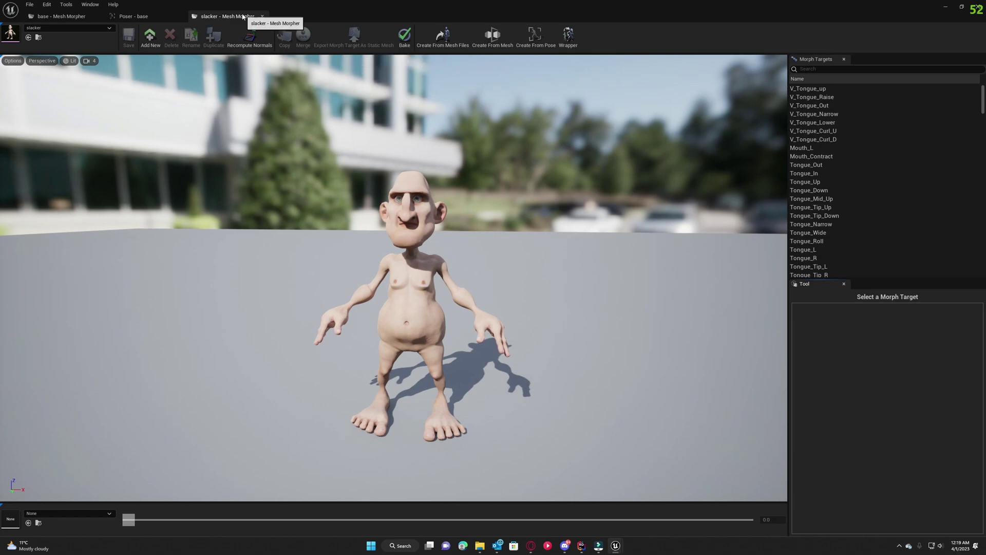
{"action": "left_click", "coordinate": [529, 49]}
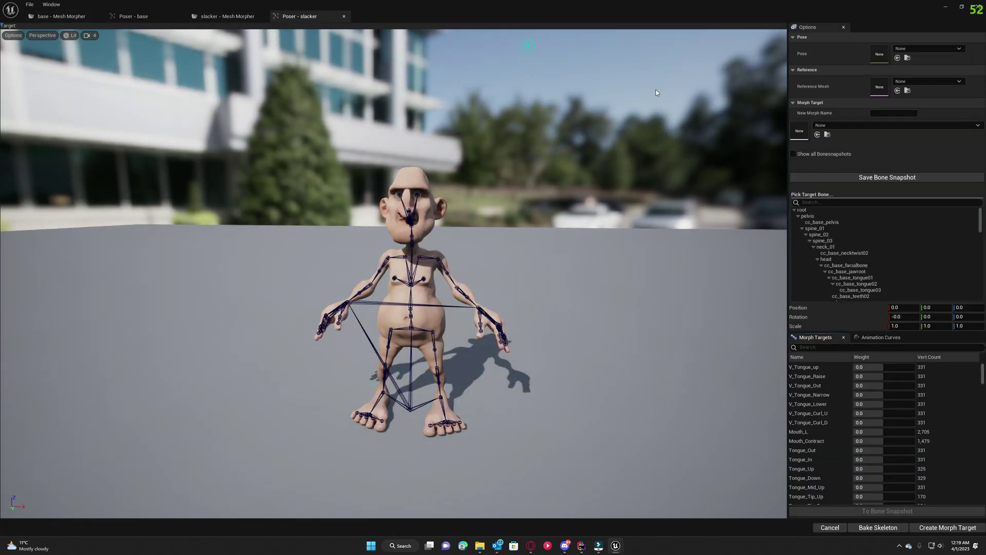
{"action": "left_click", "coordinate": [862, 177]}
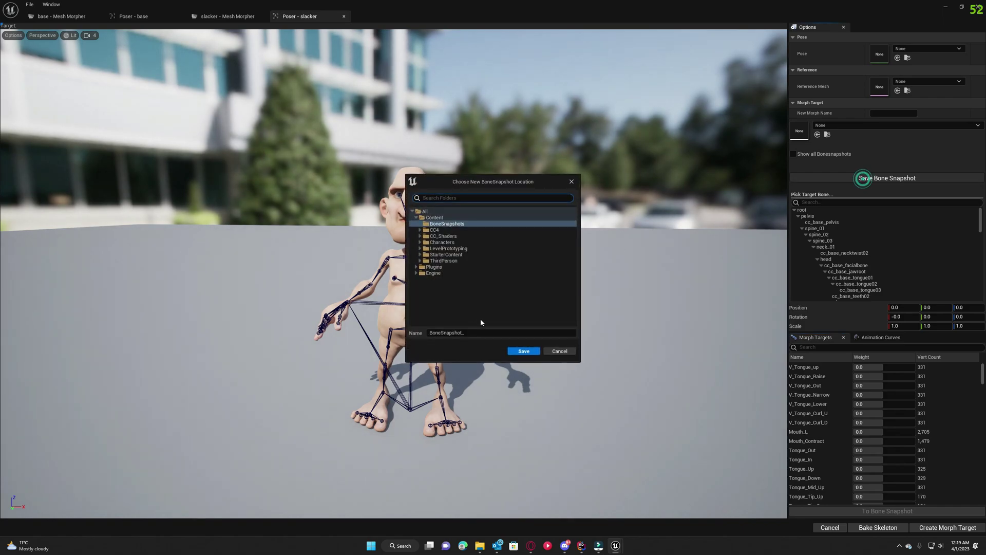
{"action": "left_click", "coordinate": [488, 335]}
{"action": "type", "text": "slac"}
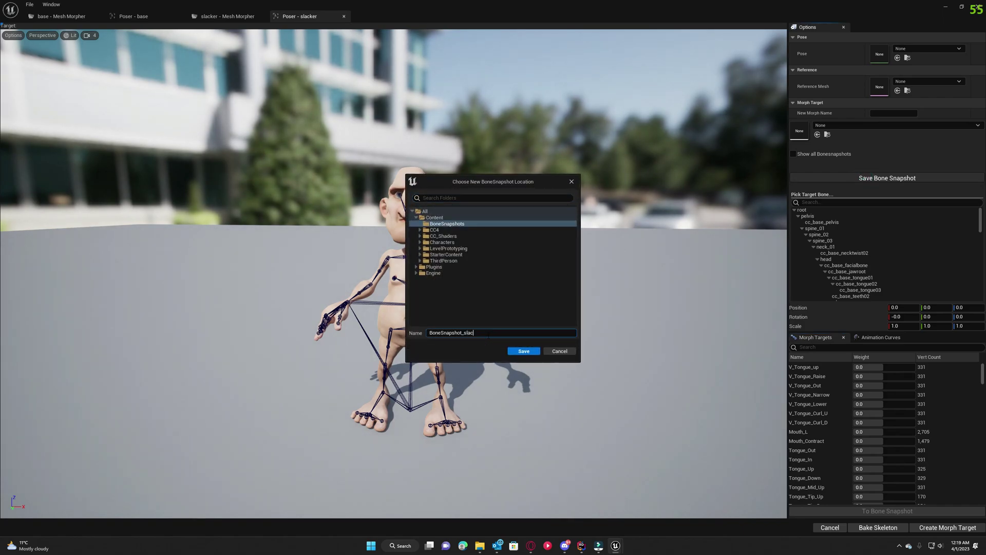
{"action": "type", "text": "ker"}
{"action": "left_click", "coordinate": [524, 351]}
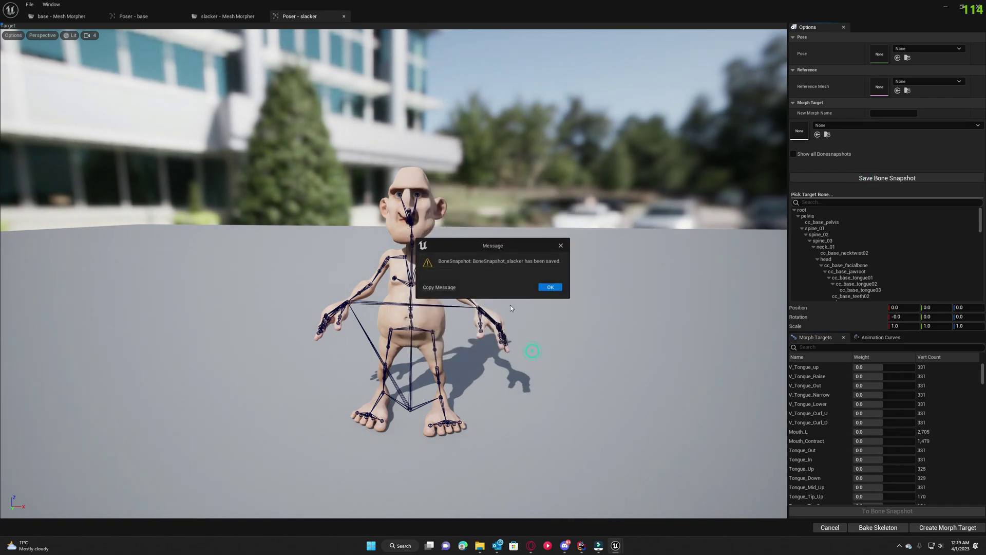
{"action": "left_click", "coordinate": [550, 287]}
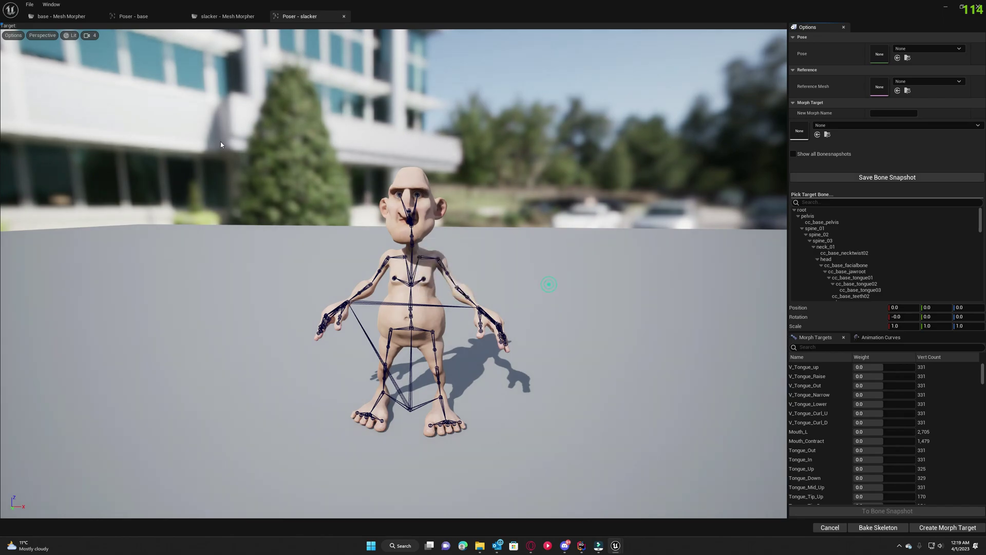
Open a new Poser for the base mesh, show all bone snapshots and apply BoneSnapshot_slacker.
{"action": "left_click", "coordinate": [61, 16]}
{"action": "left_click", "coordinate": [544, 47]}
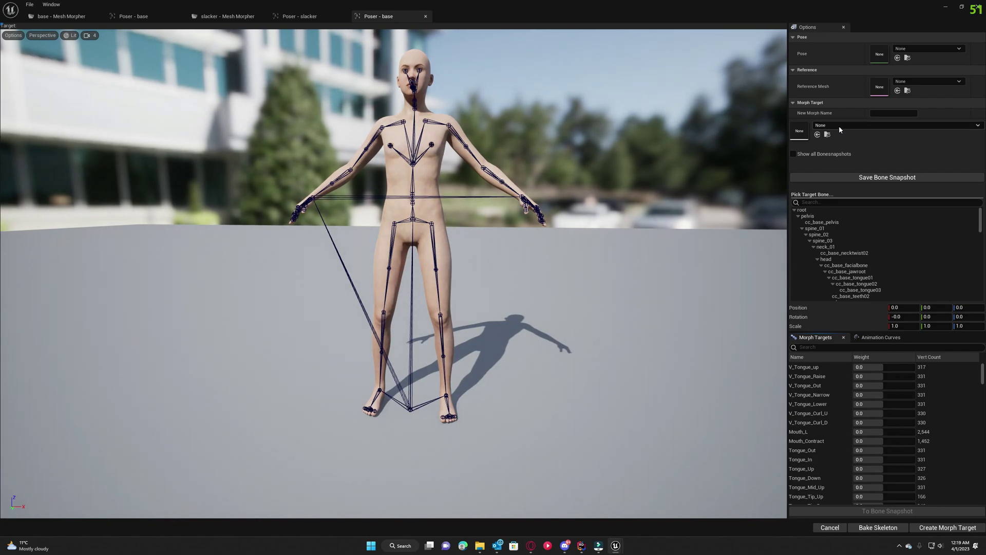
{"action": "left_click", "coordinate": [810, 153]}
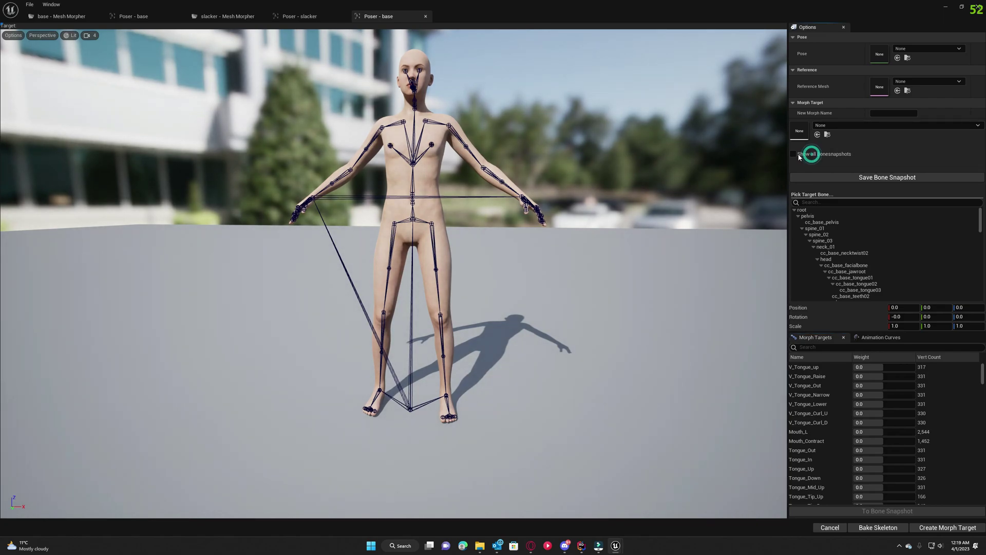
{"action": "left_click", "coordinate": [842, 125]}
{"action": "left_click", "coordinate": [863, 215]}
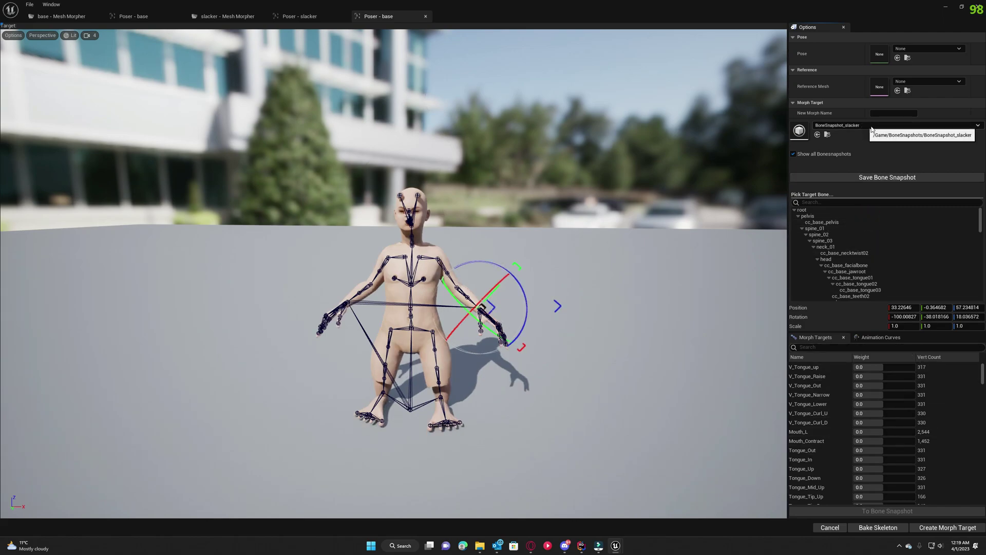
Create a morph target named BaseSkeletonSlacker from the base mesh's slacker pose.
{"action": "left_click", "coordinate": [891, 108]}
{"action": "left_click", "coordinate": [891, 107]}
{"action": "left_click", "coordinate": [882, 113]}
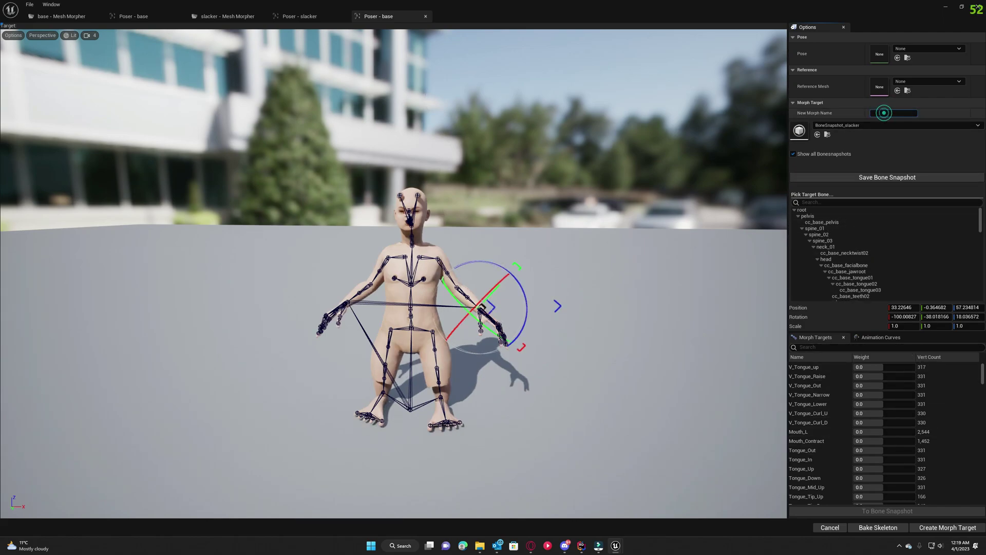
{"action": "type", "text": "SkeletonSlacker"}
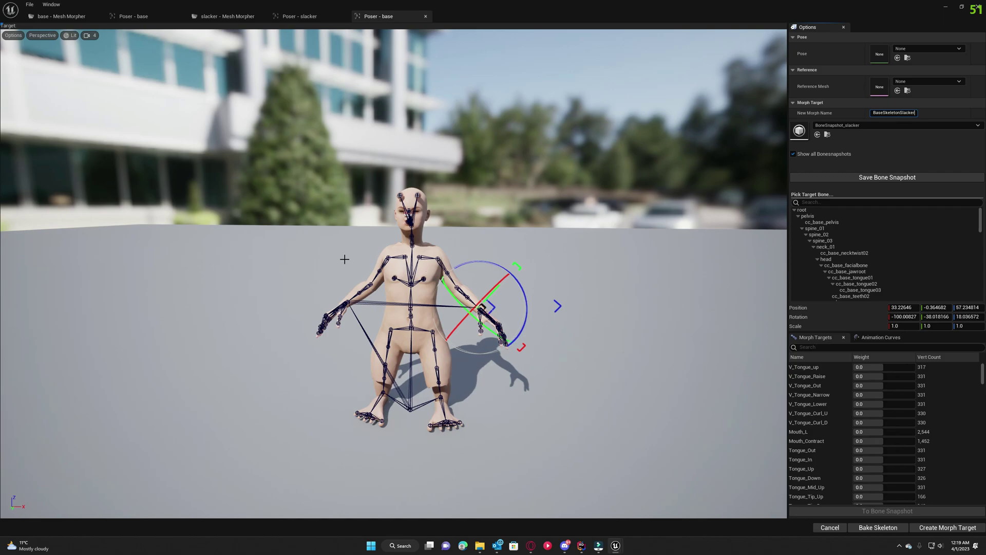
{"action": "left_click", "coordinate": [947, 528]}
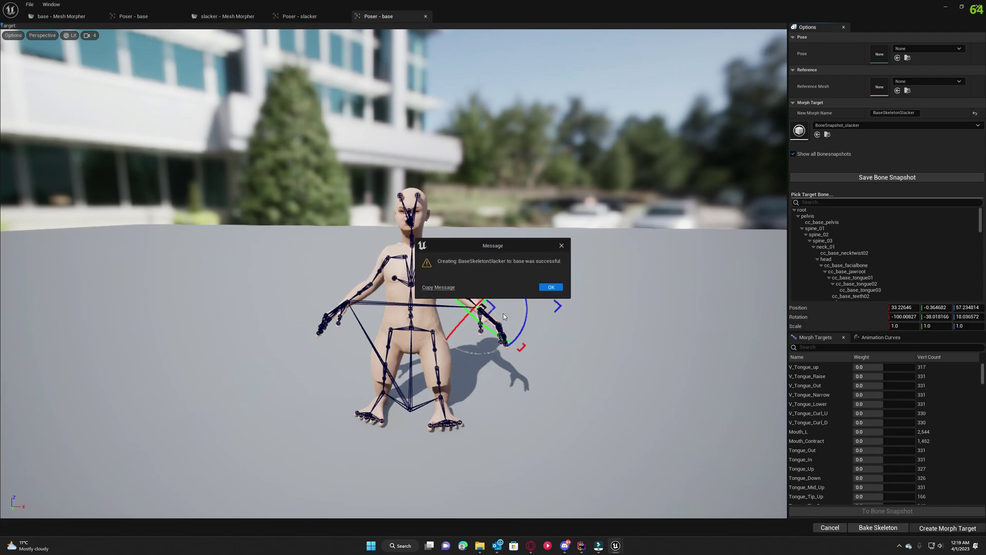
{"action": "left_click", "coordinate": [545, 290]}
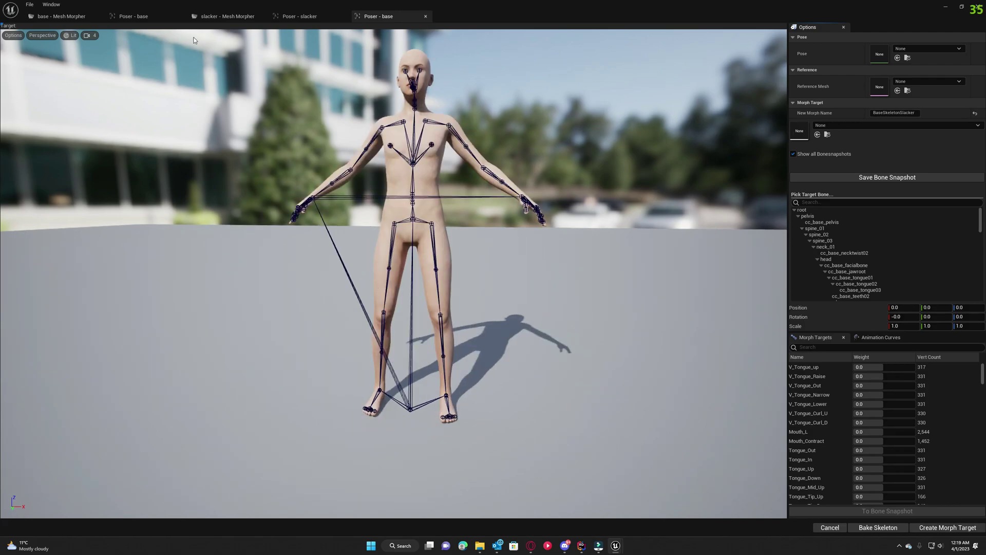
Start Create From Mesh Files for the base mesh with base.Fbx as base file and slacker.Fbx as morphed file.
{"action": "left_click", "coordinate": [79, 19]}
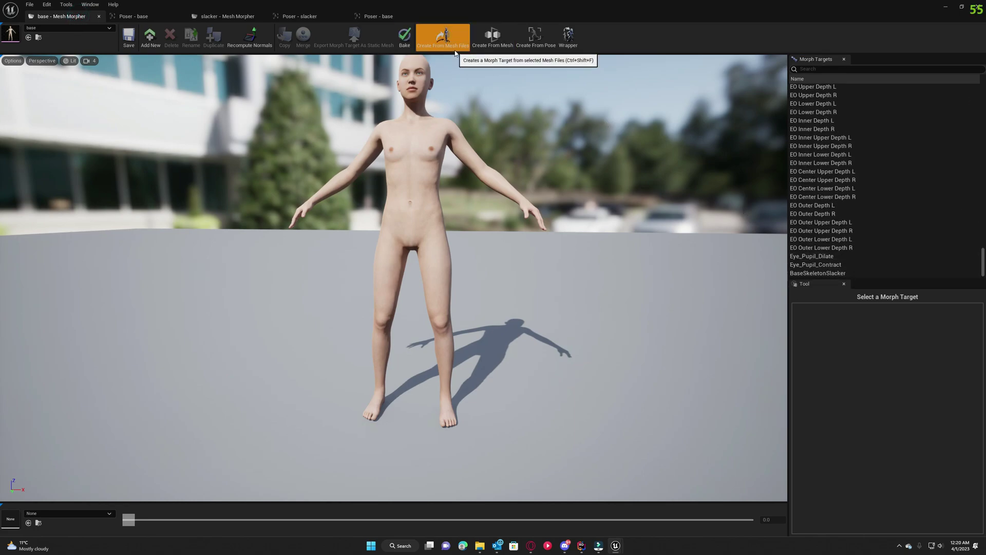
{"action": "left_click", "coordinate": [442, 35]}
{"action": "left_click", "coordinate": [914, 63]}
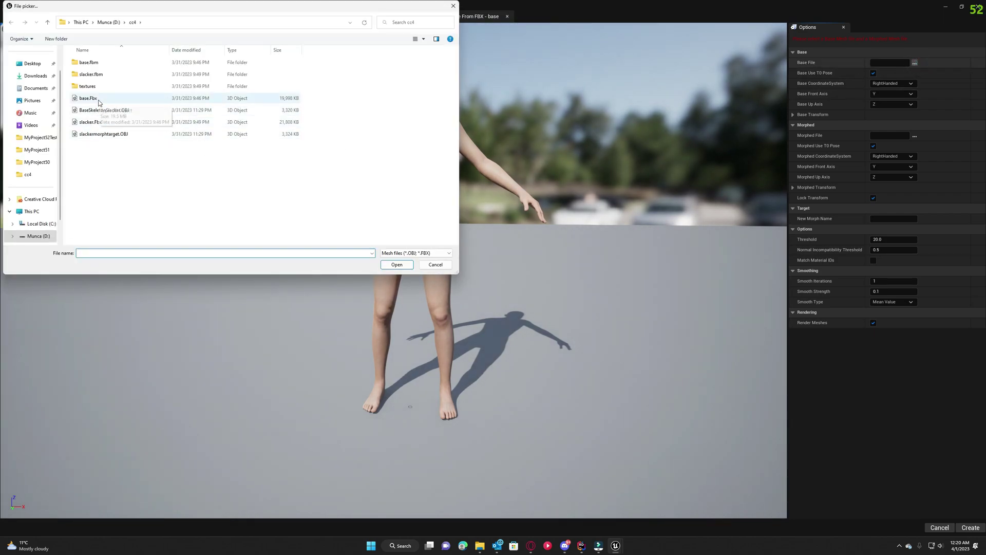
{"action": "double_click", "coordinate": [88, 98]}
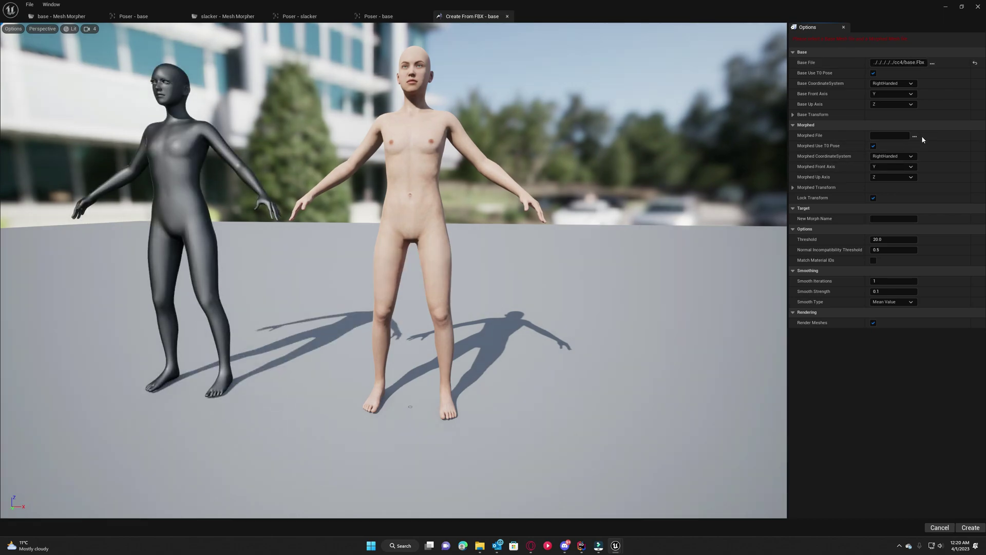
{"action": "left_click", "coordinate": [914, 136]}
{"action": "double_click", "coordinate": [91, 122]}
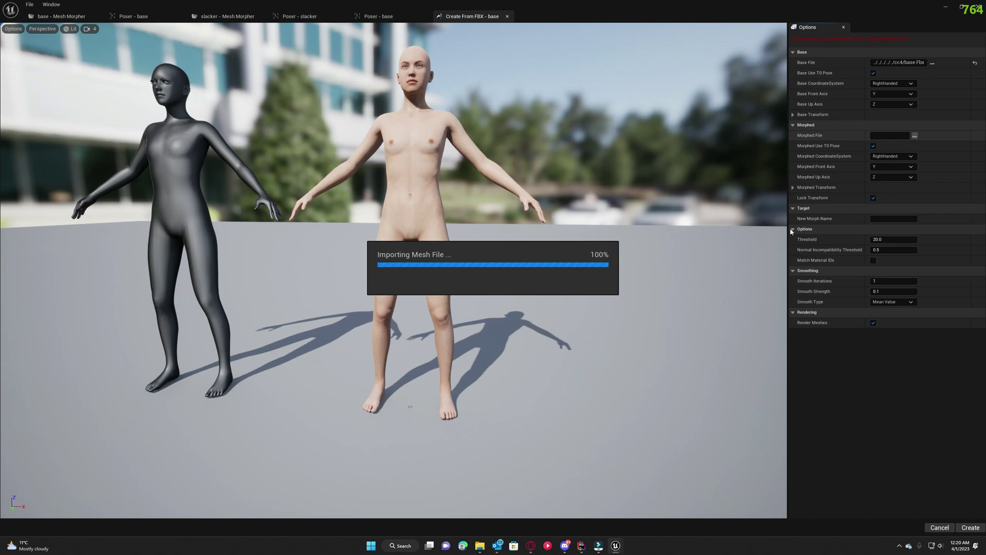
Name the new morph Slacker and set the smooth iterations to 0.
{"action": "left_click", "coordinate": [892, 220]}
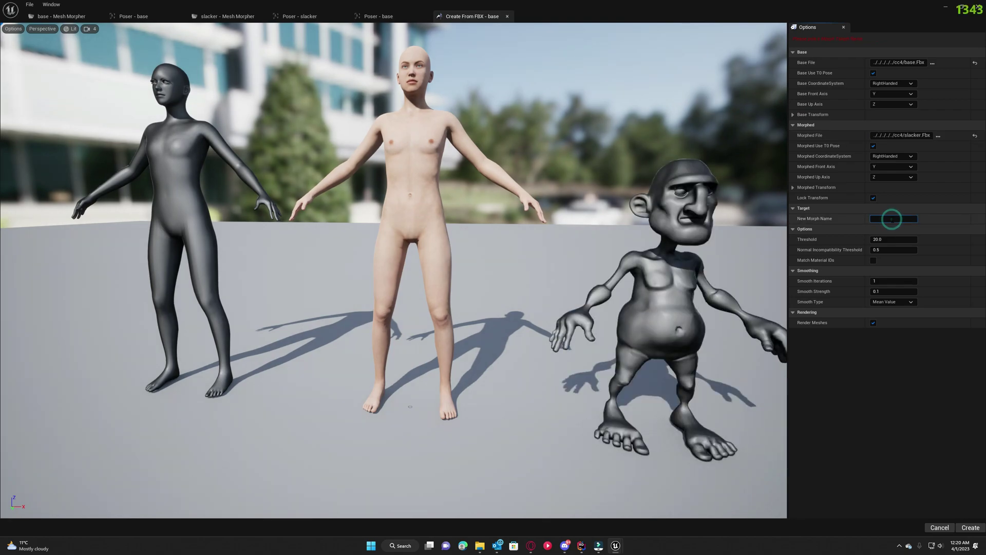
{"action": "type", "text": "Slacker"}
{"action": "left_click", "coordinate": [894, 281]}
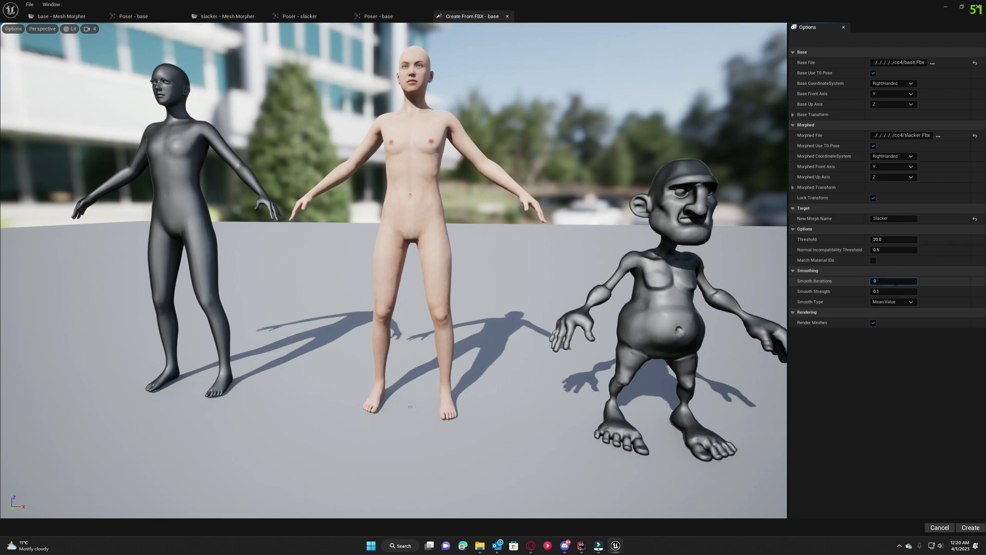
{"action": "type", "text": "0"}
{"action": "left_click", "coordinate": [884, 409]}
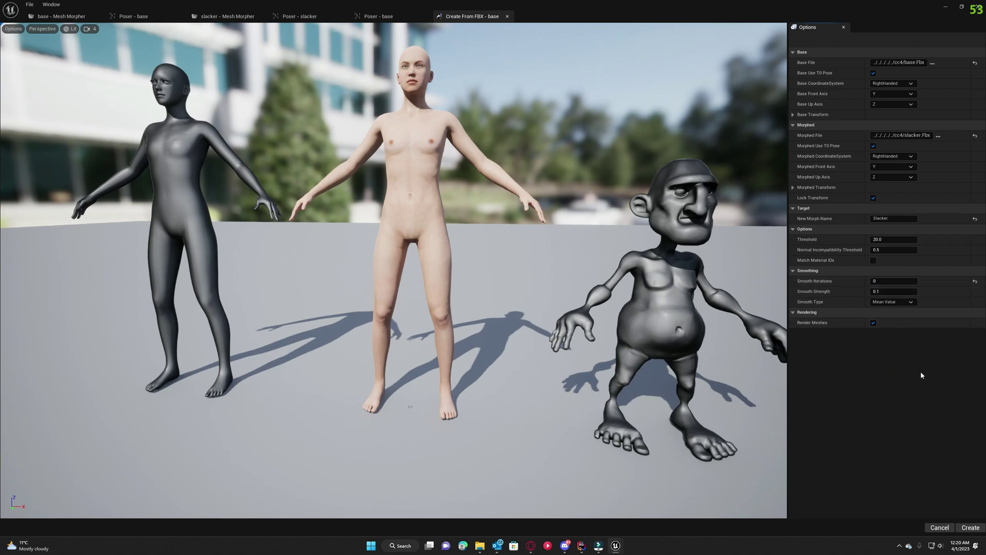
Create the Slacker morph target from the two mesh files and save the base mesh in its Mesh Morpher.
{"action": "left_click", "coordinate": [970, 528]}
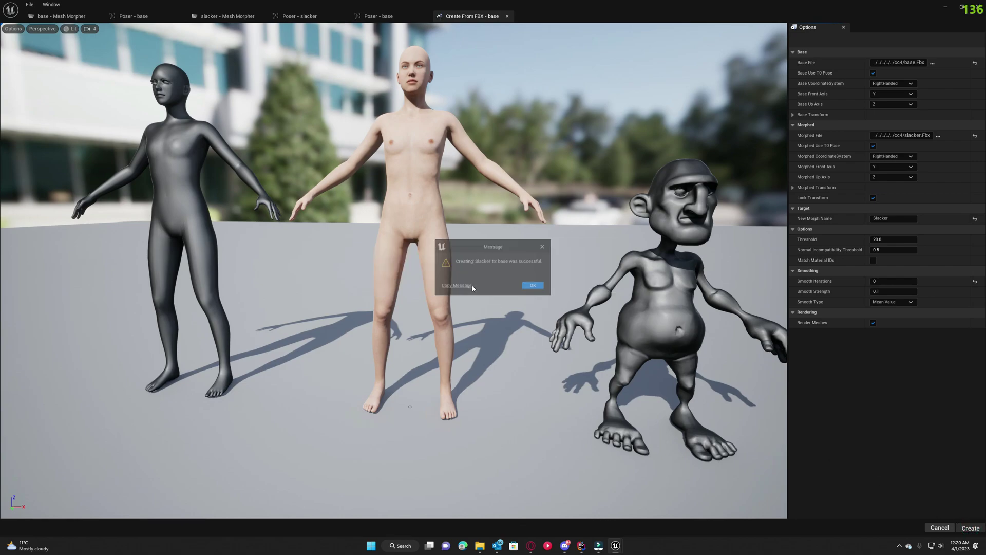
{"action": "key", "text": "Return"}
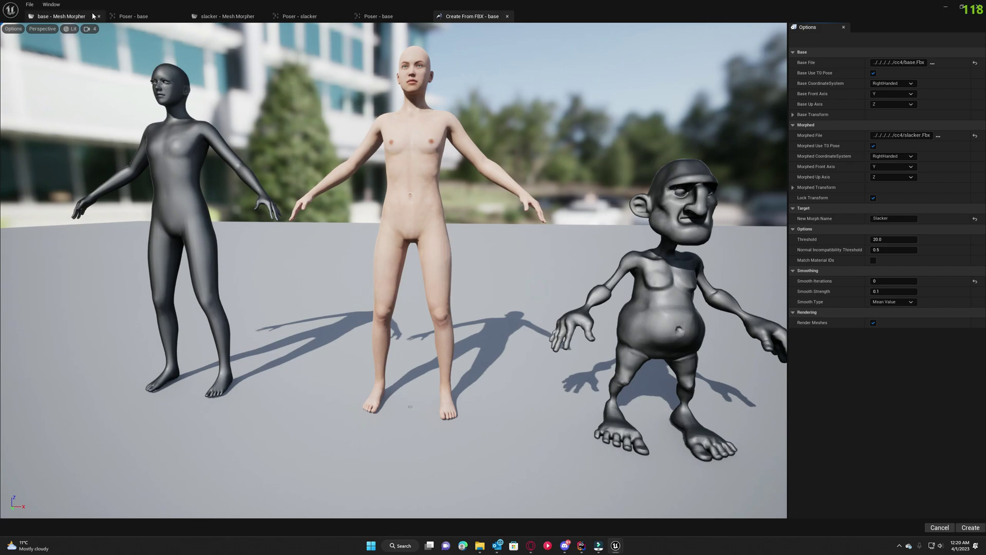
{"action": "left_click", "coordinate": [62, 16]}
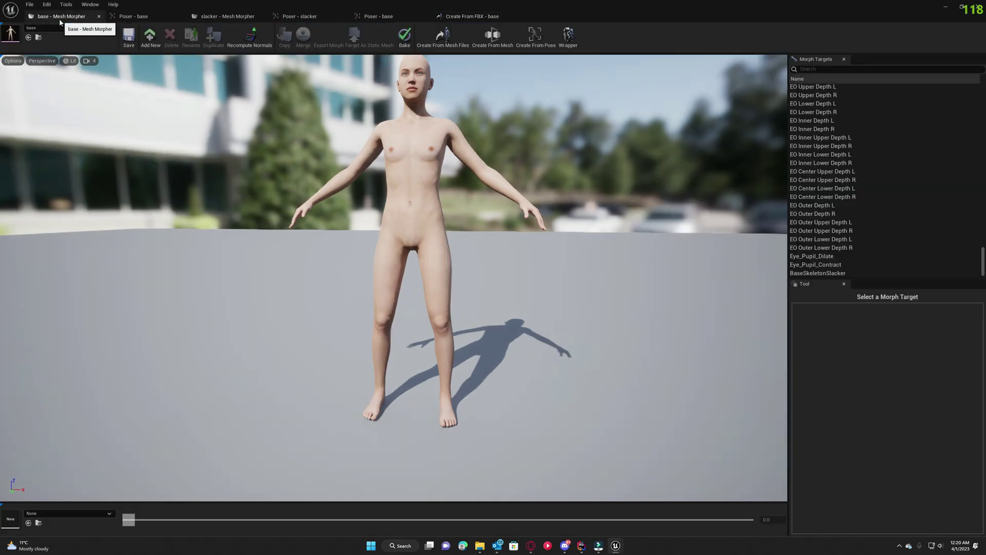
{"action": "left_click", "coordinate": [128, 37]}
{"action": "left_click", "coordinate": [514, 359]}
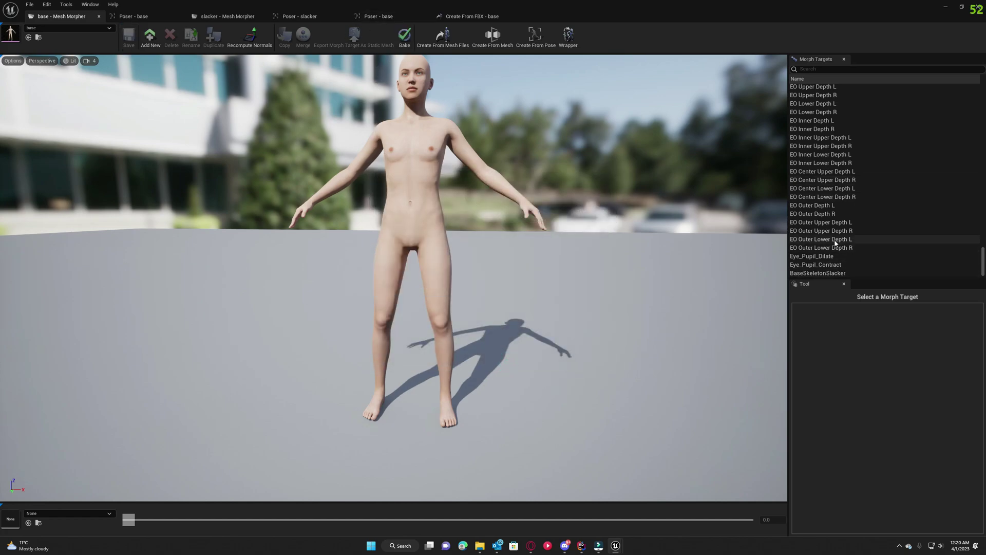
Locate the BaseSkeletonSlacker and Slacker morph targets at the end of the base mesh's morph target list.
{"action": "scroll", "coordinate": [837, 247], "scroll_direction": "down", "scroll_amount": 1}
{"action": "left_click", "coordinate": [824, 264]}
{"action": "left_click", "coordinate": [812, 274]}
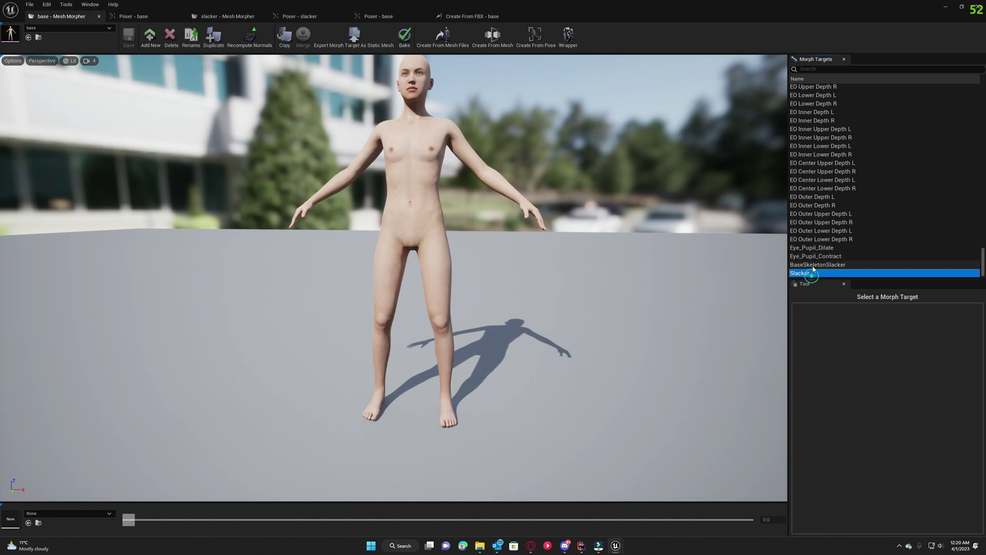
{"action": "left_click", "coordinate": [813, 265]}
{"action": "left_click", "coordinate": [812, 272]}
{"action": "left_click", "coordinate": [815, 266]}
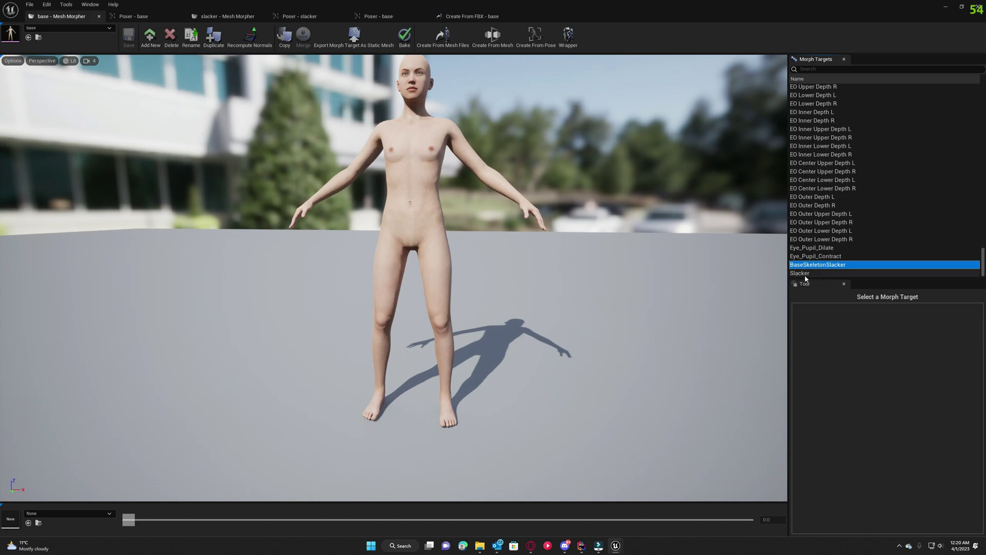
{"action": "left_click", "coordinate": [804, 274]}
{"action": "left_click", "coordinate": [809, 265]}
{"action": "left_click", "coordinate": [802, 273]}
Start exporting the BaseSkeletonSlacker morph target of the base mesh as an OBJ file.
{"action": "left_click", "coordinate": [813, 265]}
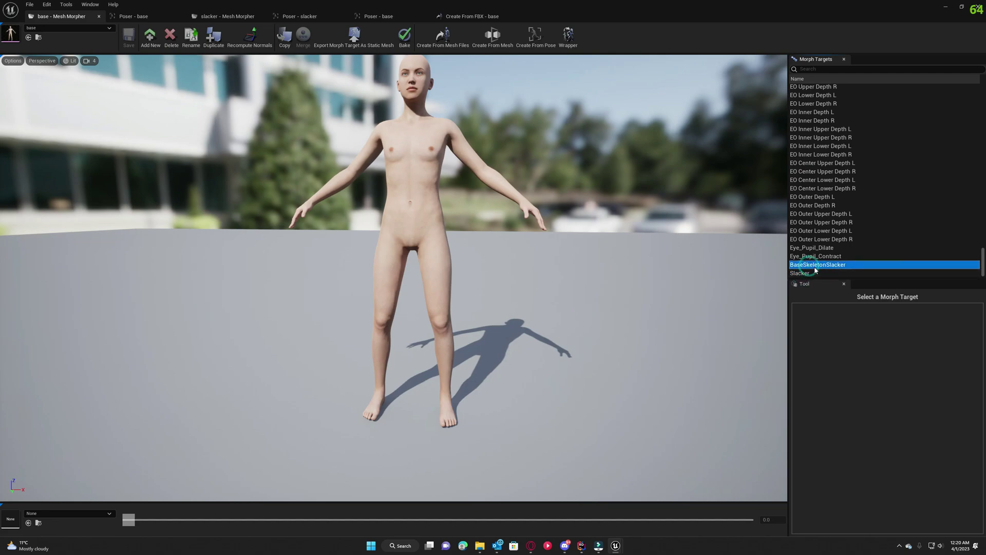
{"action": "right_click", "coordinate": [815, 267]}
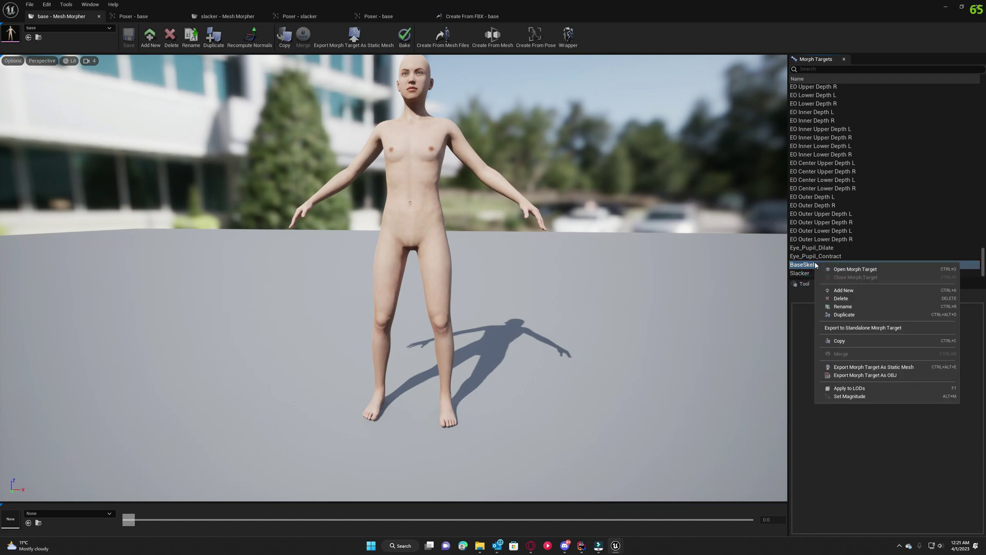
{"action": "left_click", "coordinate": [863, 376]}
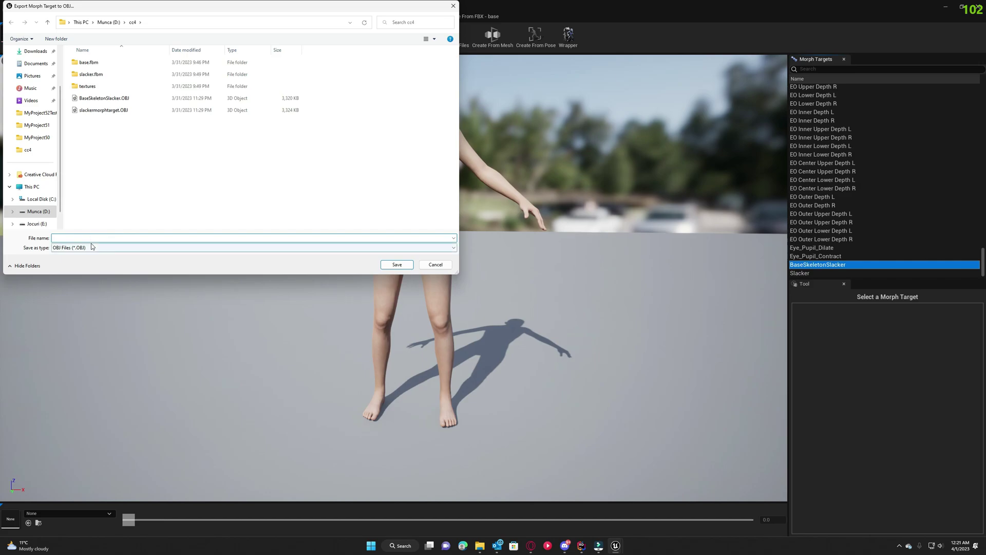
Delete the old slackermorphtarget.OBJ and BaseSkeletonSlacker.OBJ files from the cc4 folder.
{"action": "left_click", "coordinate": [105, 99]}
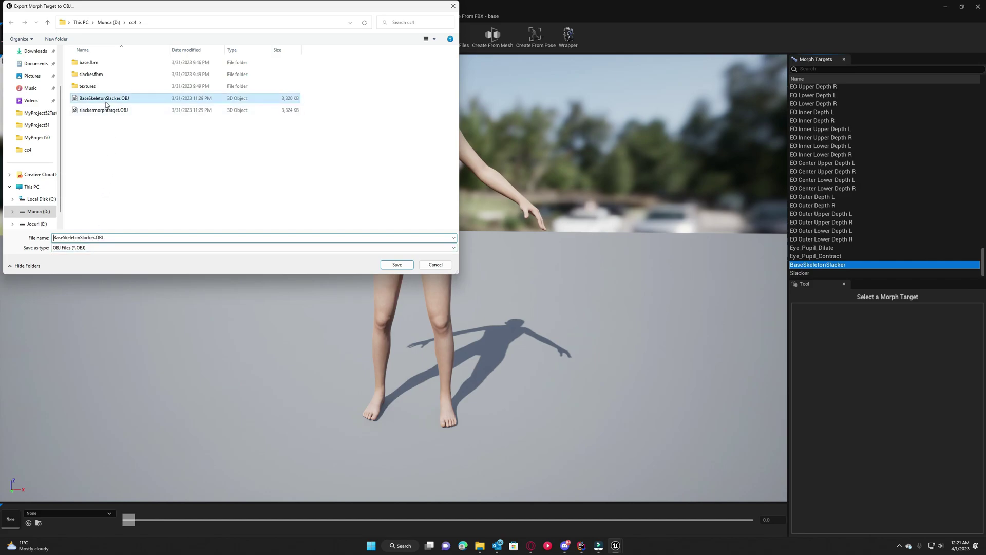
{"action": "left_click", "coordinate": [114, 111]}
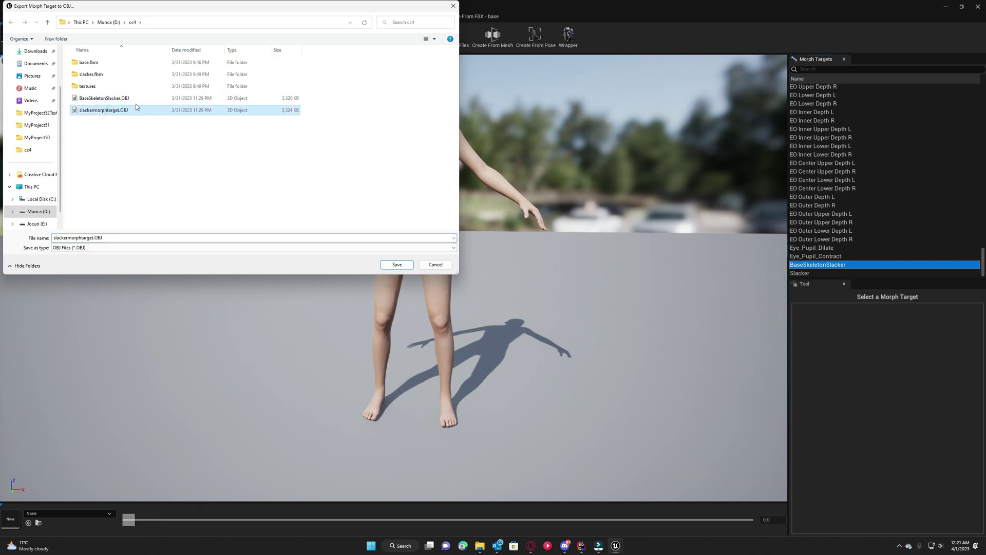
{"action": "right_click", "coordinate": [133, 112]}
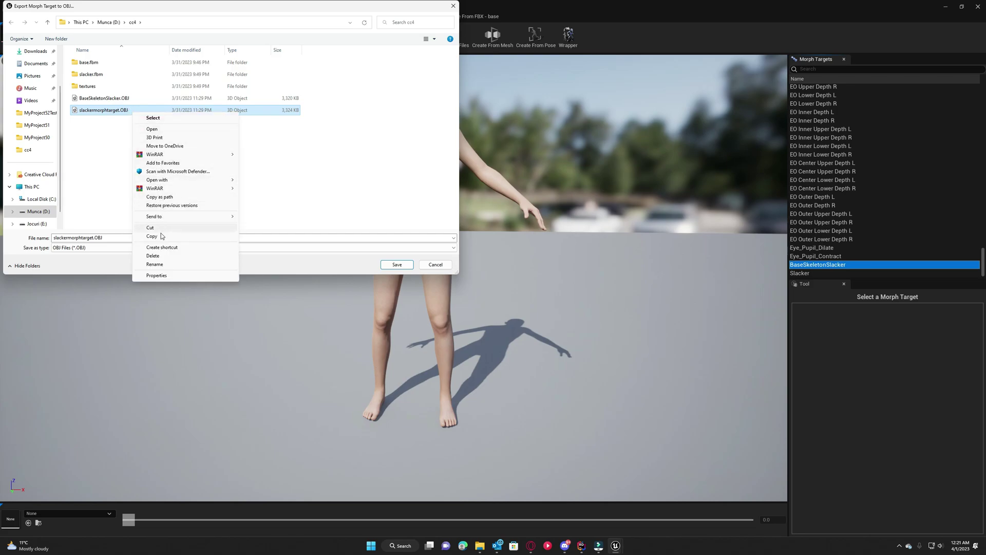
{"action": "left_click", "coordinate": [163, 253]}
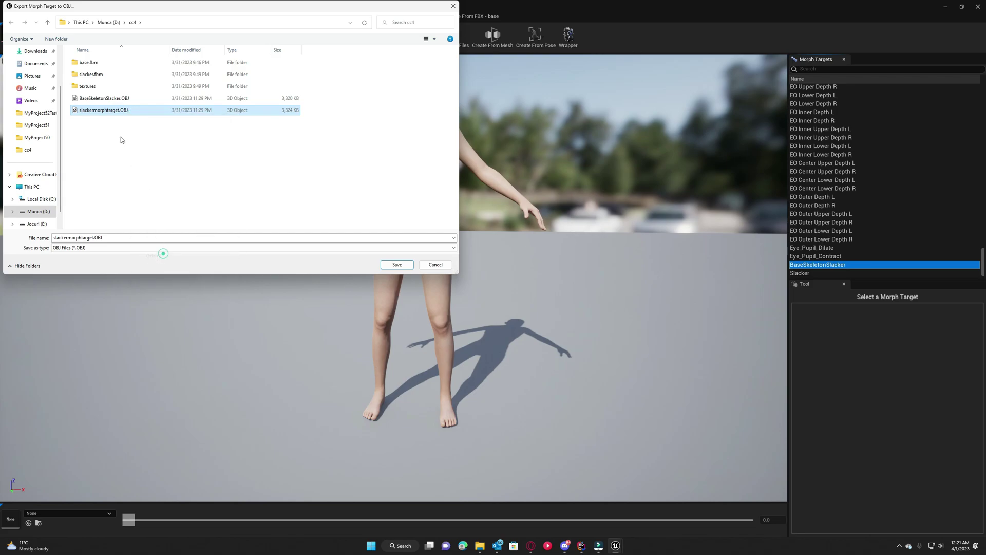
{"action": "right_click", "coordinate": [114, 102]}
{"action": "left_click", "coordinate": [209, 245]}
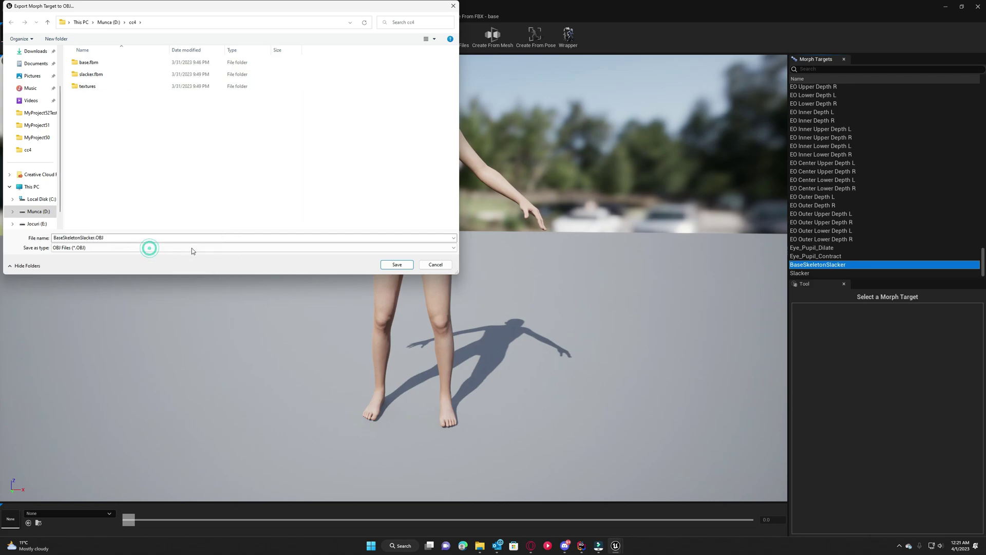
Save the exported morph target as BaseSkeletonSlacker.OBJ in the cc4 folder, replacing any existing file.
{"action": "double_click", "coordinate": [88, 238]}
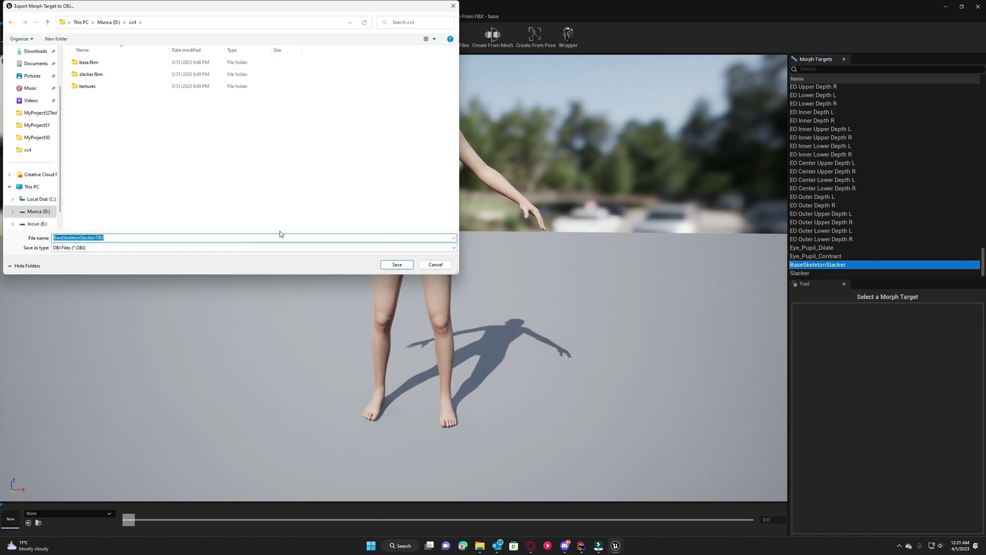
{"action": "left_click", "coordinate": [397, 265]}
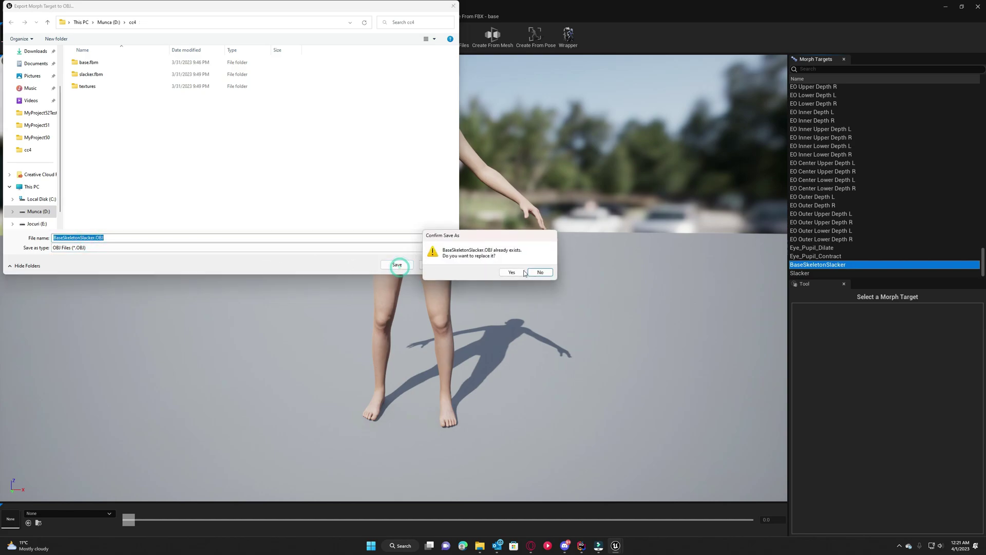
{"action": "left_click", "coordinate": [512, 271]}
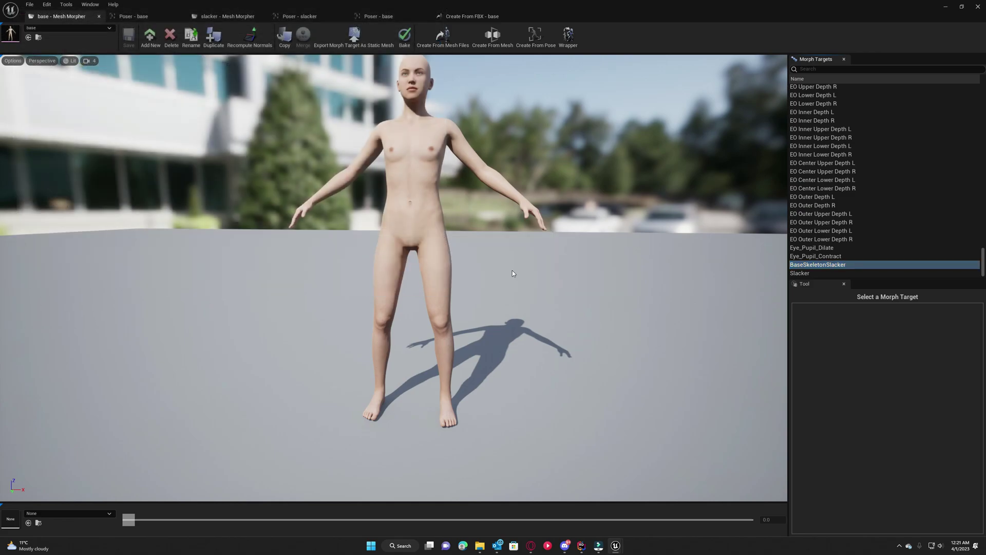
Export the Slacker morph target as an OBJ file named slacker in the cc4 folder.
{"action": "left_click", "coordinate": [799, 274]}
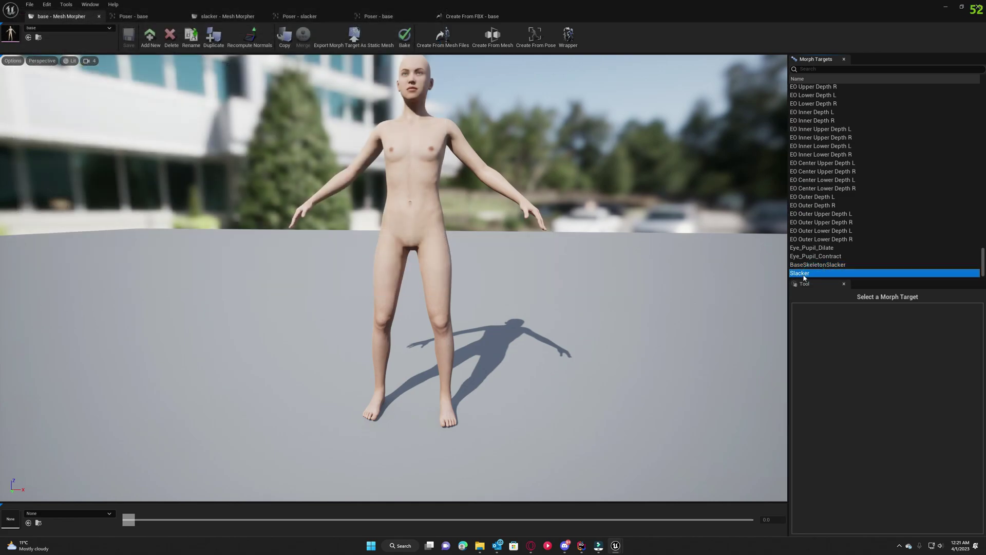
{"action": "right_click", "coordinate": [808, 276]}
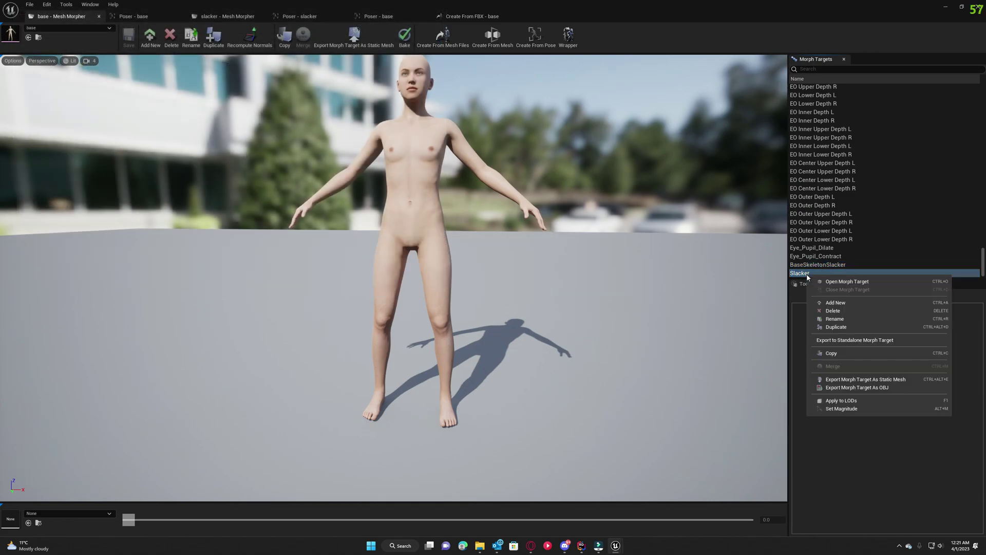
{"action": "left_click", "coordinate": [853, 388]}
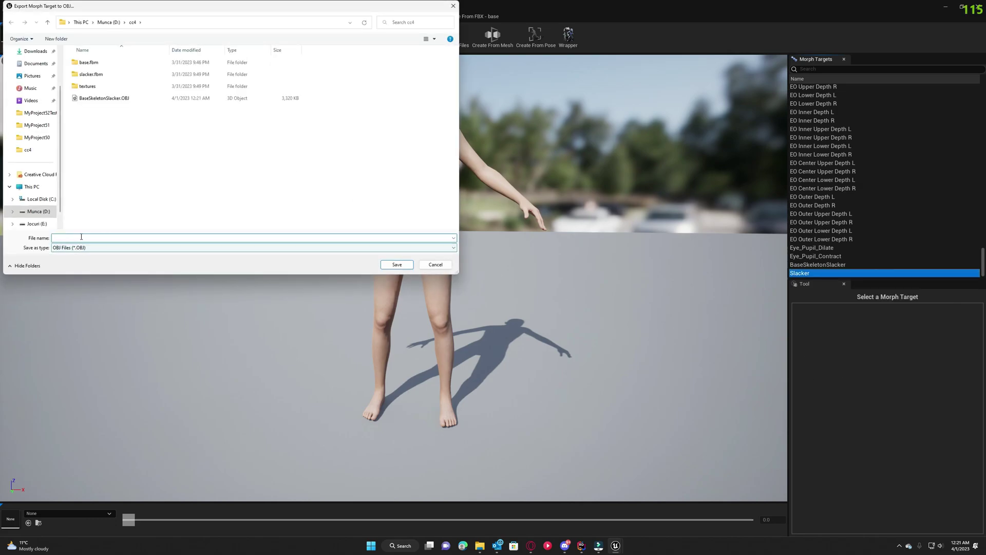
{"action": "type", "text": "slacker"}
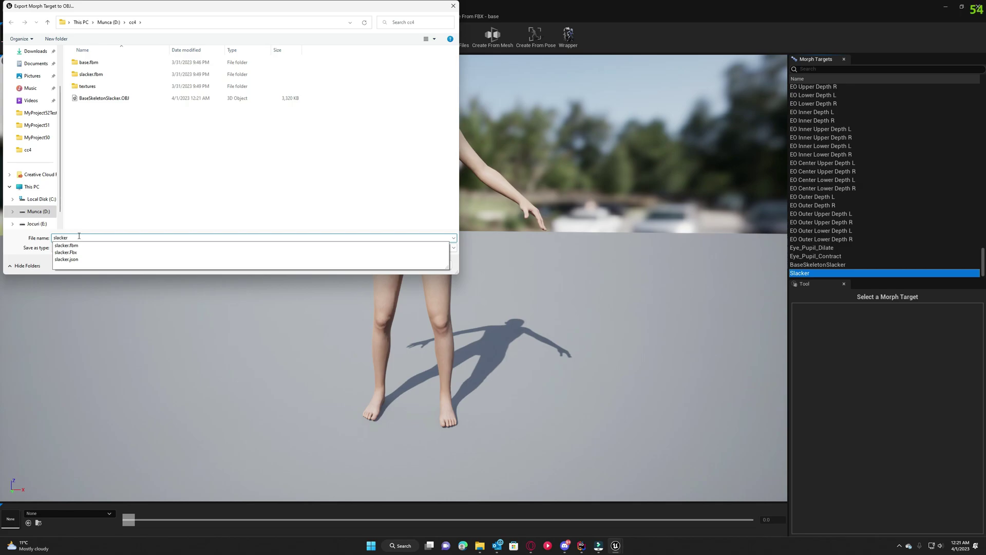
{"action": "left_click", "coordinate": [288, 196]}
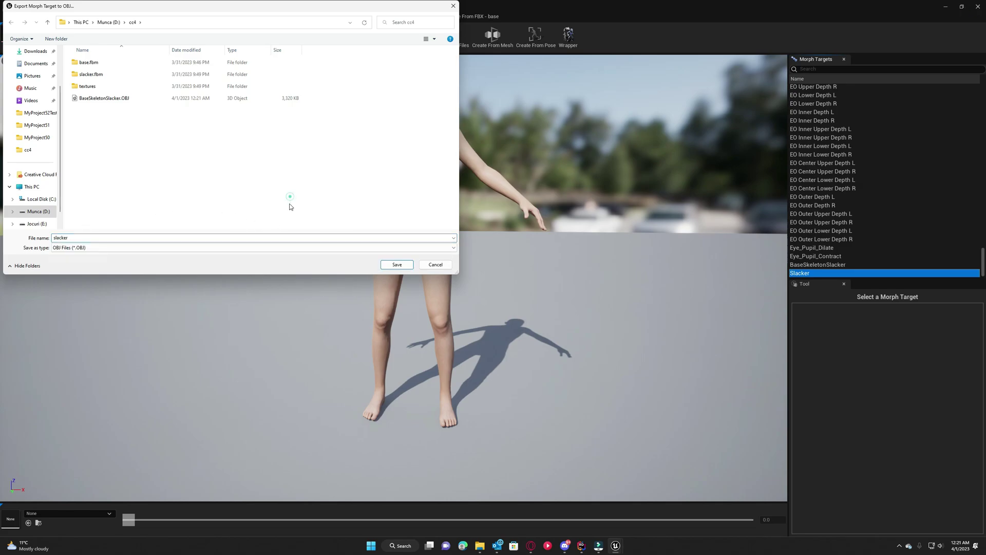
{"action": "left_click", "coordinate": [397, 264]}
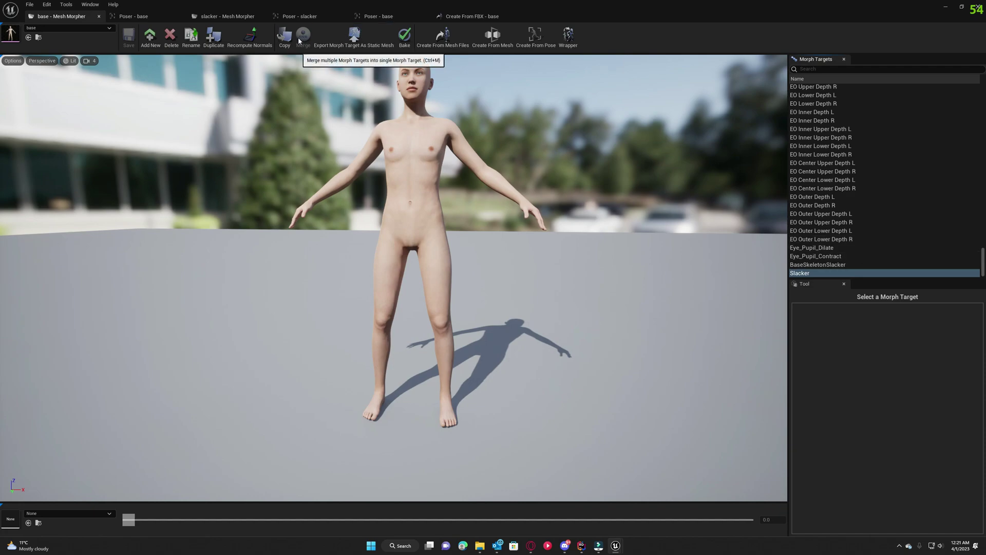
In the first Poser for the base mesh, show all bone snapshots and bake the skeleton with BoneSnapshot_slacker.
{"action": "left_click", "coordinate": [148, 20]}
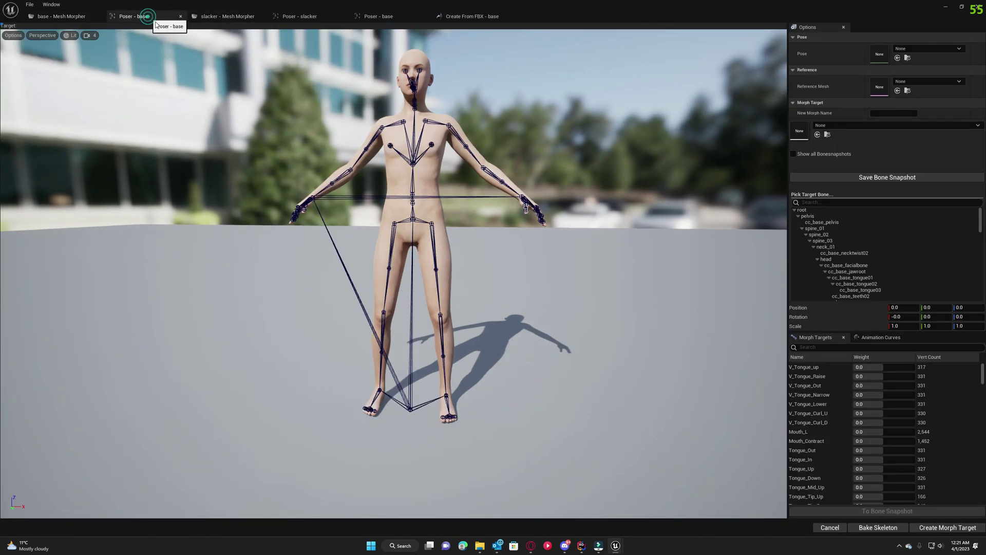
{"action": "left_click", "coordinate": [860, 122]}
{"action": "left_click", "coordinate": [856, 199]}
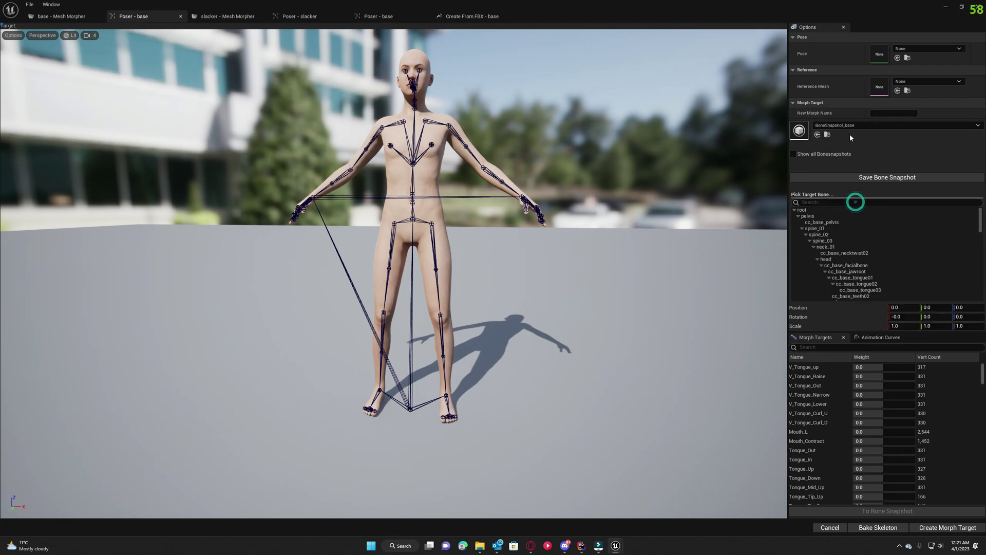
{"action": "left_click", "coordinate": [851, 125]}
{"action": "left_click", "coordinate": [814, 153]}
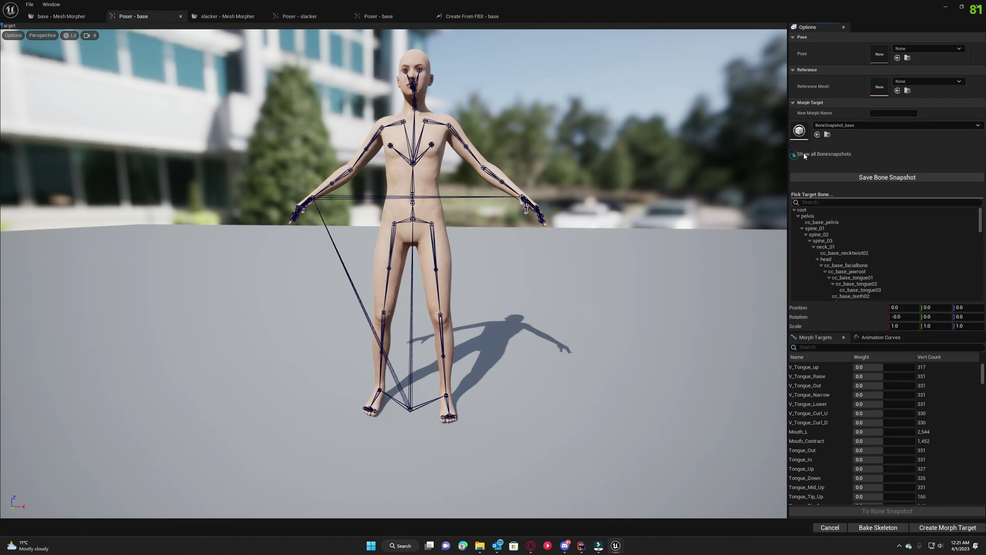
{"action": "left_click", "coordinate": [793, 154]}
{"action": "left_click", "coordinate": [845, 126]}
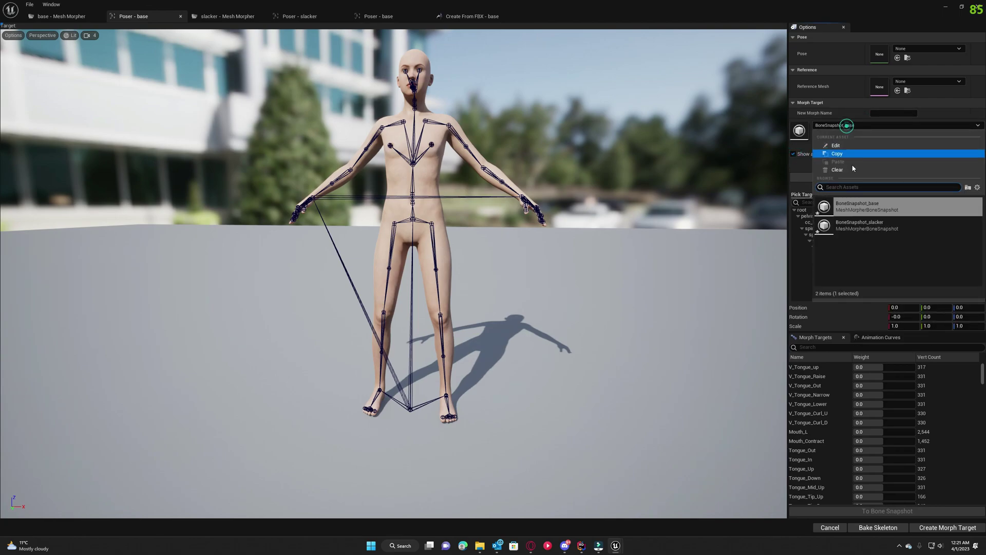
{"action": "left_click", "coordinate": [865, 228]}
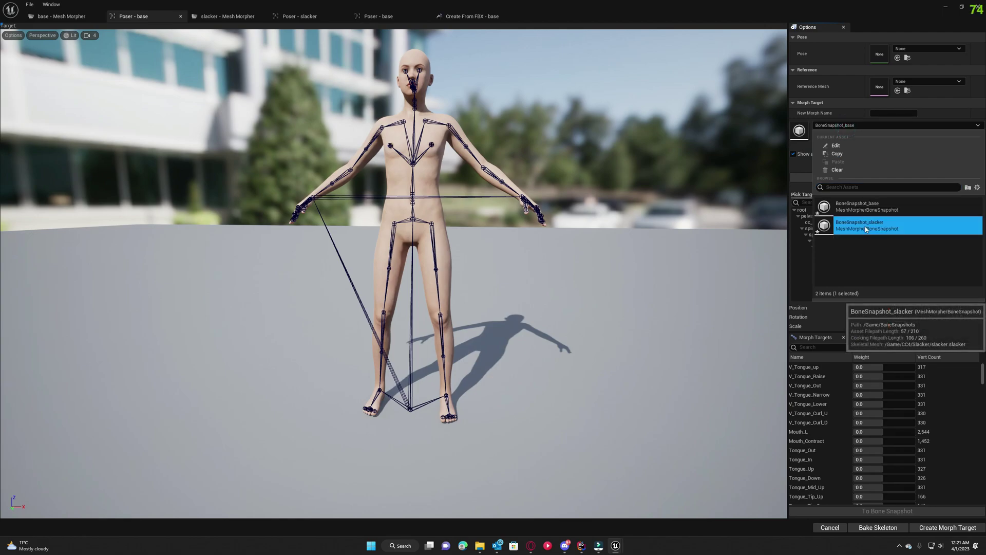
{"action": "left_click", "coordinate": [892, 531]}
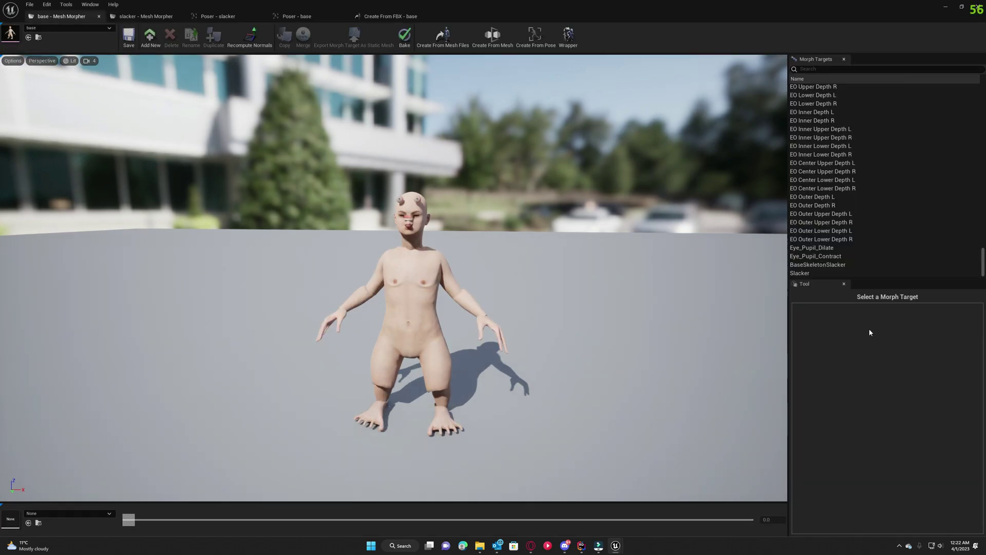
{"action": "left_click", "coordinate": [810, 274]}
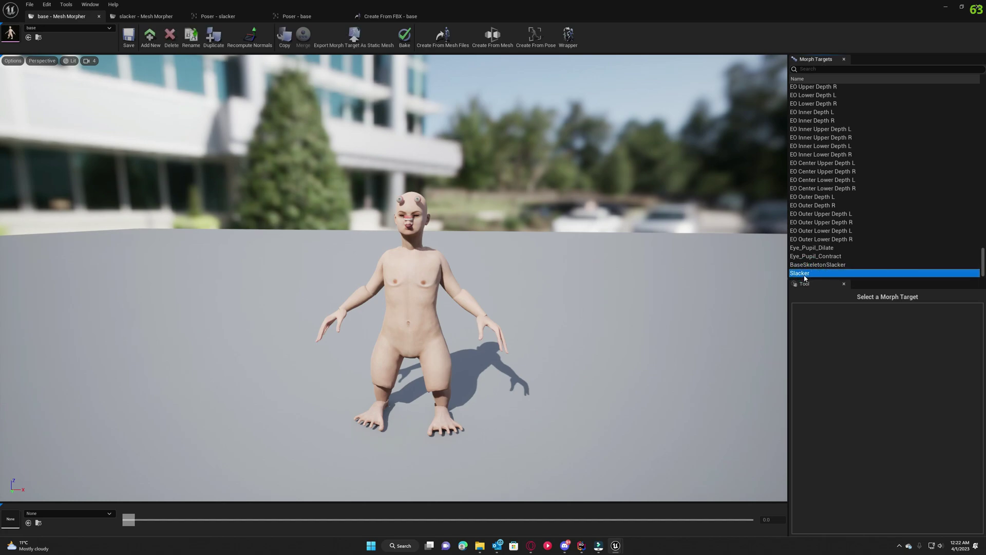
{"action": "left_click", "coordinate": [809, 264]}
{"action": "left_click", "coordinate": [806, 272]}
{"action": "left_click", "coordinate": [809, 265]}
{"action": "left_click", "coordinate": [806, 273]}
{"action": "left_click", "coordinate": [809, 264]}
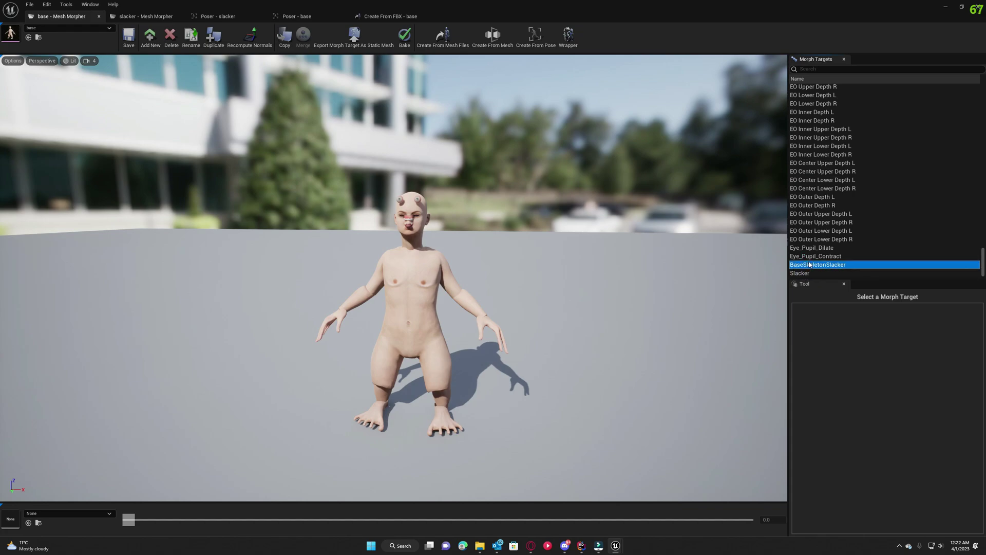
{"action": "left_click", "coordinate": [806, 273]}
{"action": "left_click", "coordinate": [809, 264]}
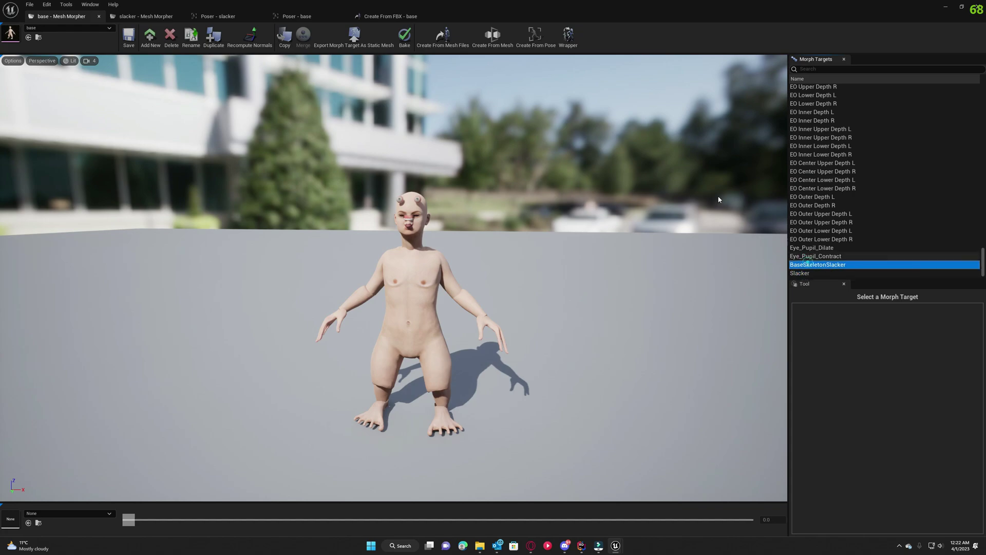
Start creating a base-mesh morph from mesh files, using BaseSkeletonSlacker.OBJ as the base file and slacker.OBJ as the morphed file.
{"action": "left_click", "coordinate": [448, 46]}
{"action": "left_click", "coordinate": [914, 62]}
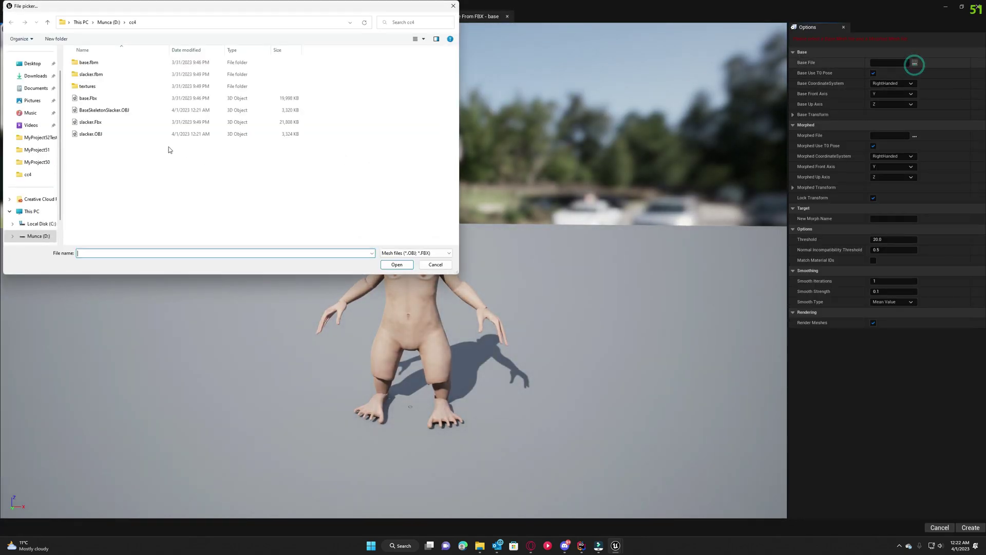
{"action": "double_click", "coordinate": [96, 112]}
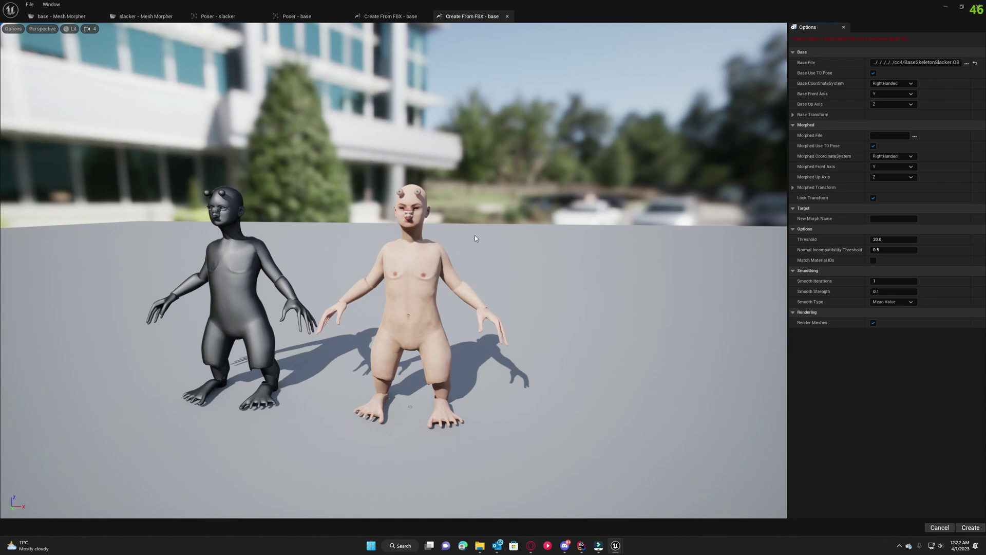
{"action": "left_click", "coordinate": [915, 136]}
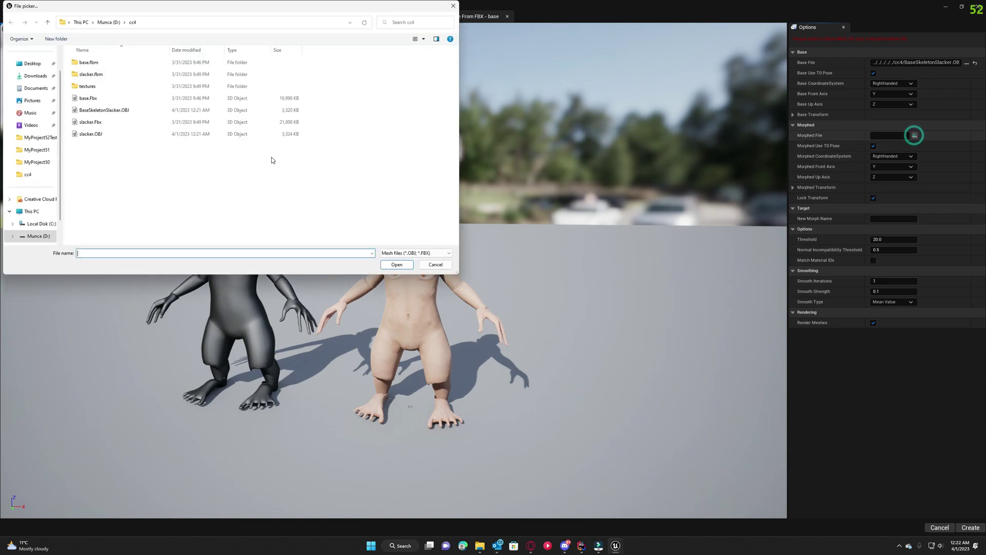
{"action": "double_click", "coordinate": [95, 134]}
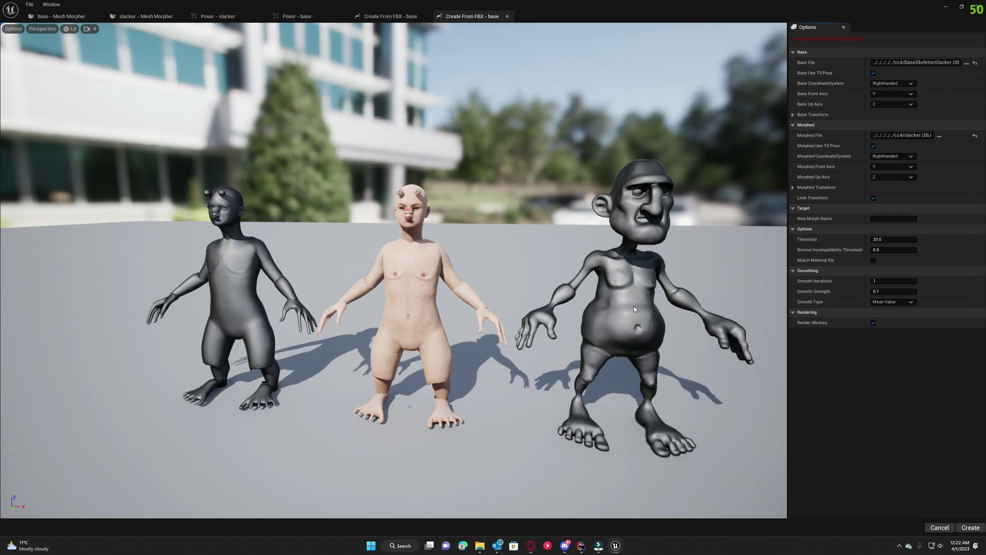
Name the new morph Slacker_Pose, set the smooth iterations to 0 and create the morph target.
{"action": "left_click", "coordinate": [892, 220]}
{"action": "left_click", "coordinate": [878, 279]}
{"action": "type", "text": "0"}
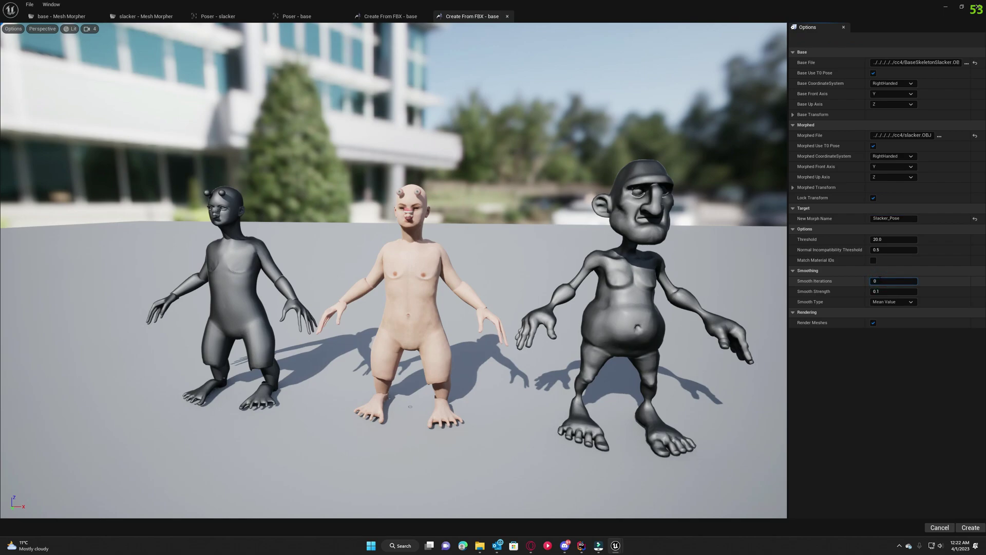
{"action": "key", "text": "Return"}
{"action": "left_click", "coordinate": [893, 374]}
{"action": "left_click", "coordinate": [970, 527]}
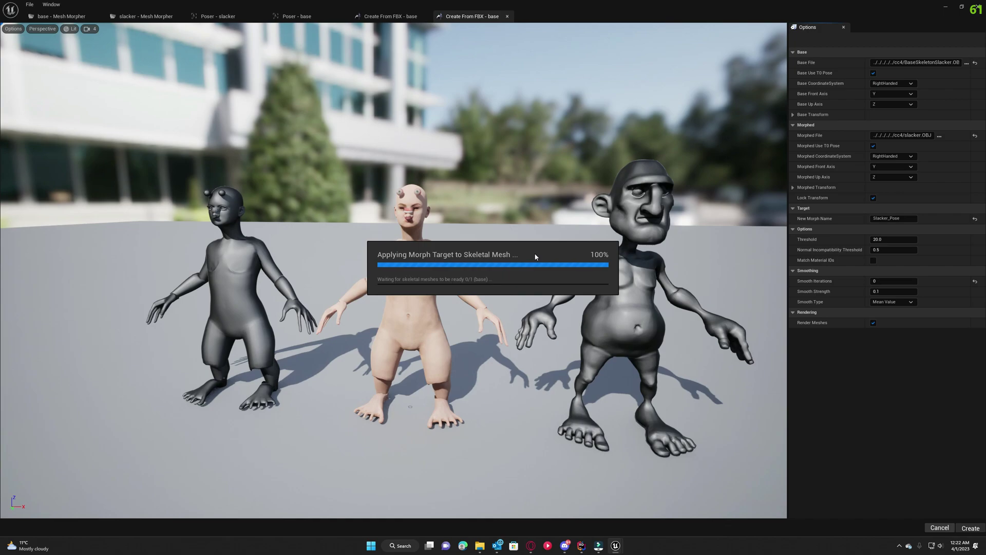
{"action": "left_click", "coordinate": [539, 283]}
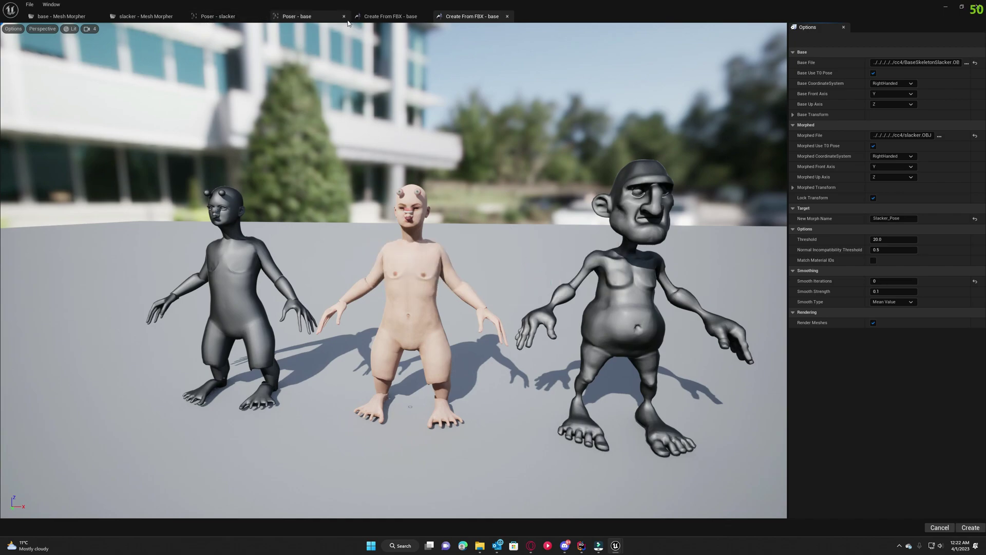
Close the slacker Poser and bake the base mesh's skeleton back with BoneSnapshot_base in the base Poser.
{"action": "left_click", "coordinate": [225, 17]}
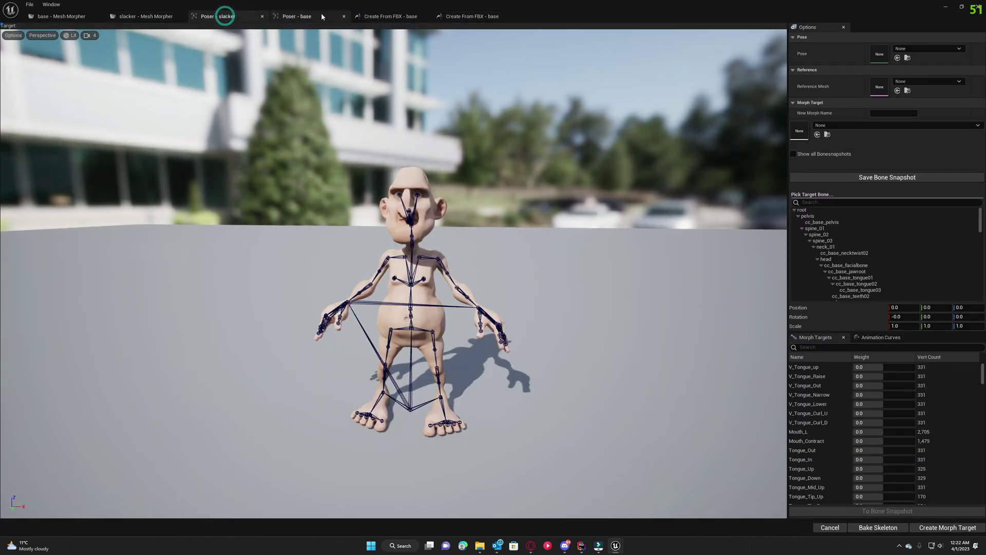
{"action": "left_click", "coordinate": [262, 16]}
{"action": "left_click", "coordinate": [224, 20]}
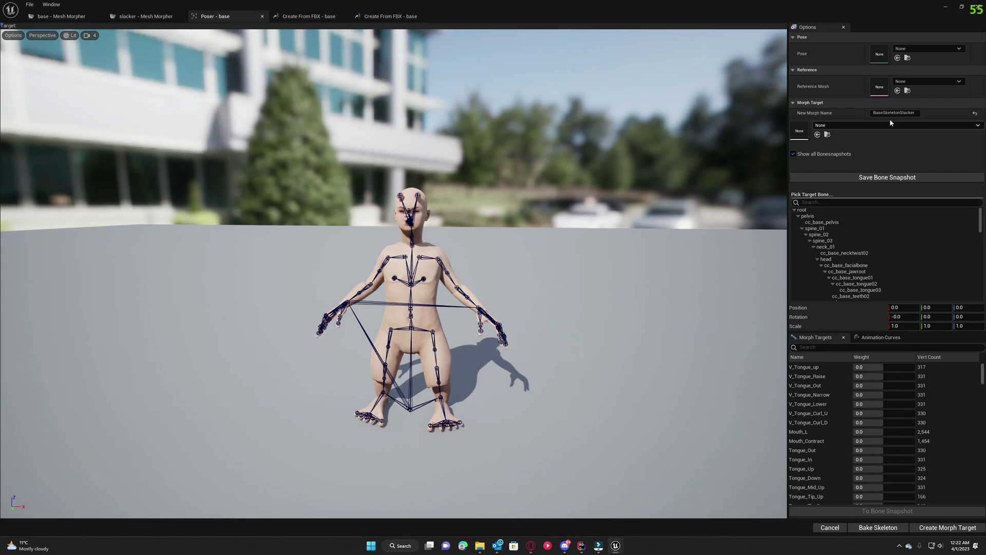
{"action": "left_click", "coordinate": [876, 126]}
{"action": "left_click", "coordinate": [872, 200]}
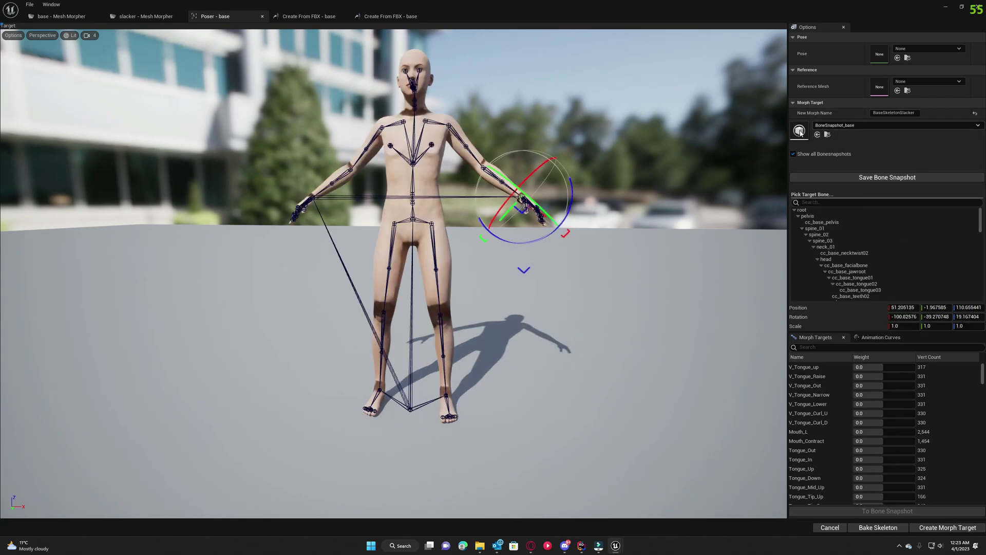
{"action": "left_click", "coordinate": [876, 528]}
{"action": "left_click", "coordinate": [876, 529]}
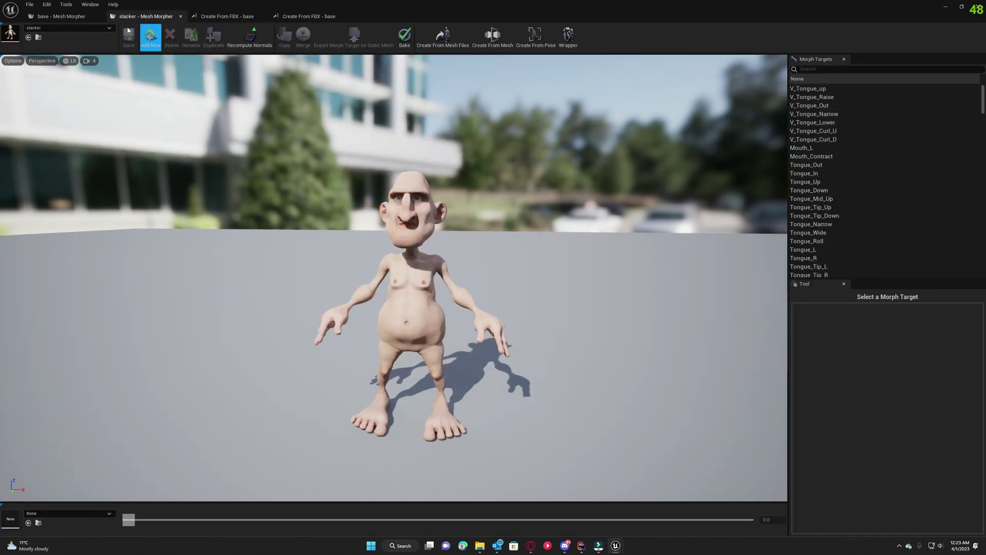
Preview the Slacker_Pose morph target on the base mesh and examine the resulting body and face shape.
{"action": "left_click", "coordinate": [59, 16]}
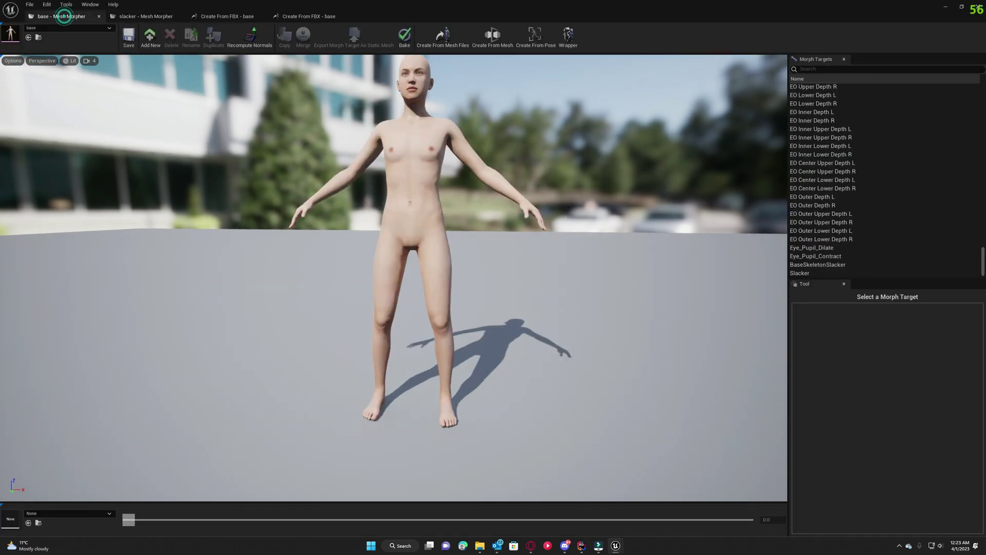
{"action": "scroll", "coordinate": [984, 260], "scroll_direction": "down", "scroll_amount": 1}
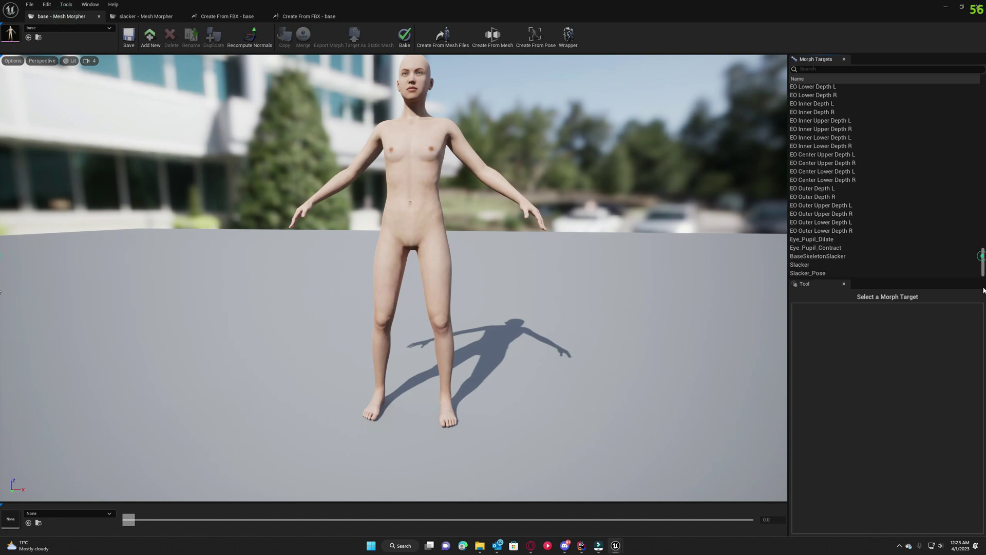
{"action": "left_click", "coordinate": [830, 275]}
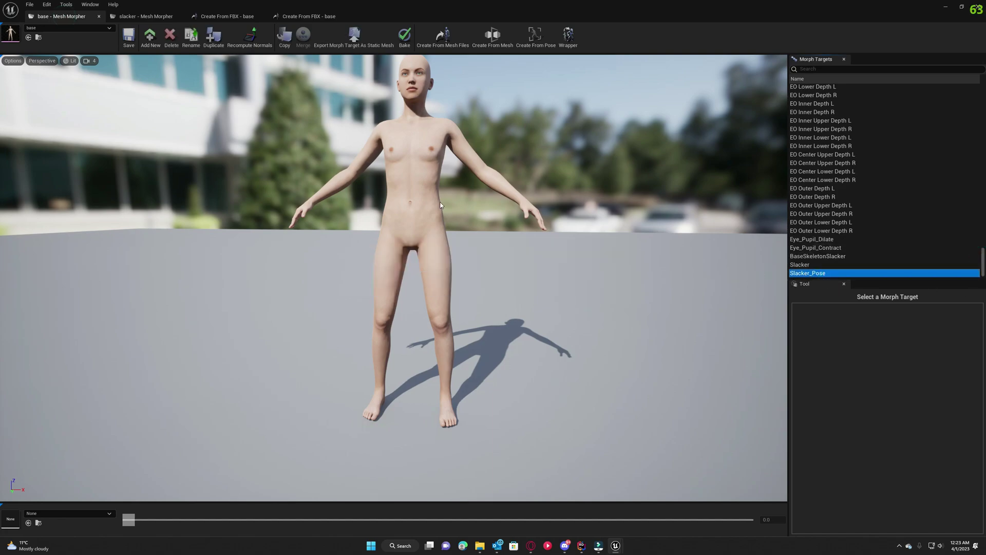
{"action": "right_click_drag", "start_coordinate": [422, 456], "coordinate": [364, 457]}
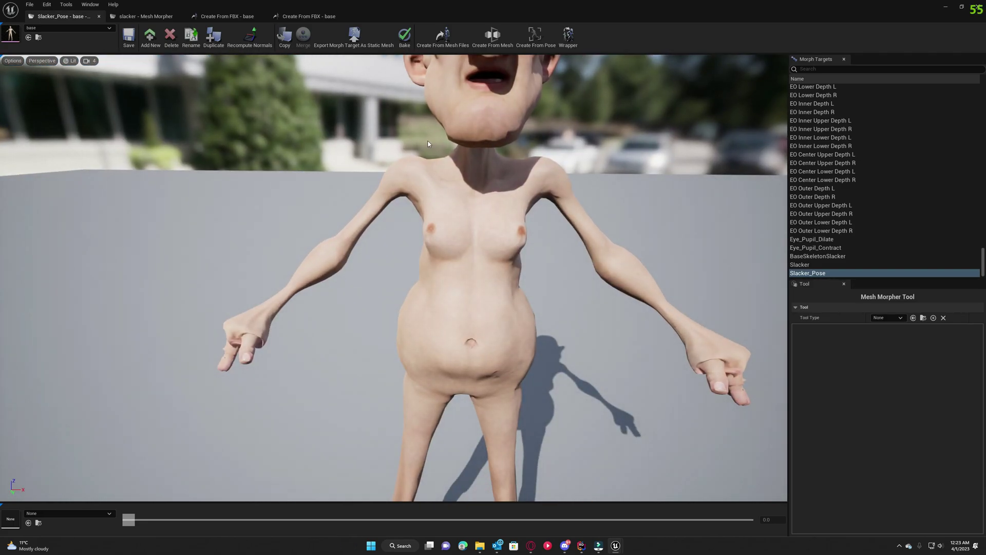
{"action": "right_click_drag", "start_coordinate": [402, 78], "coordinate": [402, 72]}
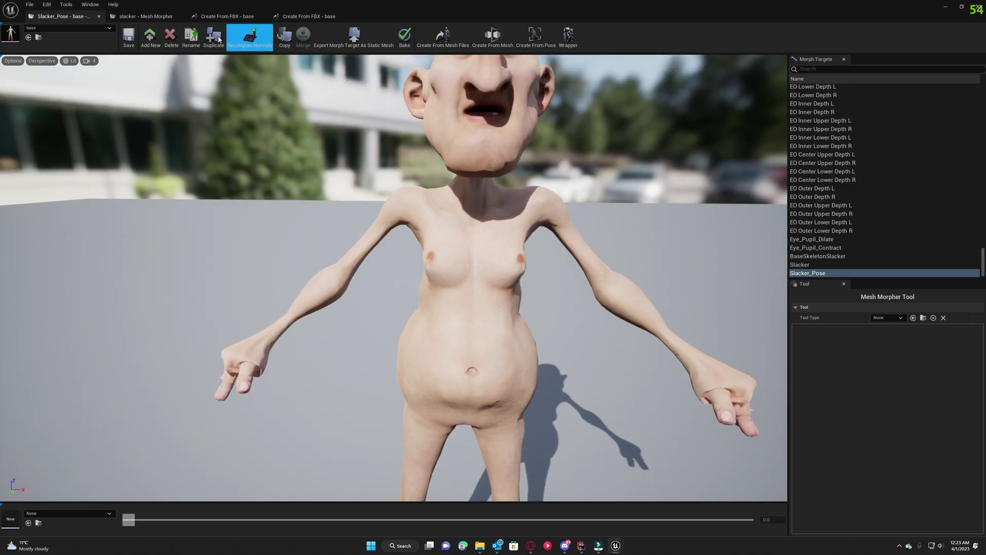
{"action": "right_click", "coordinate": [813, 273]}
{"action": "left_click", "coordinate": [842, 303]}
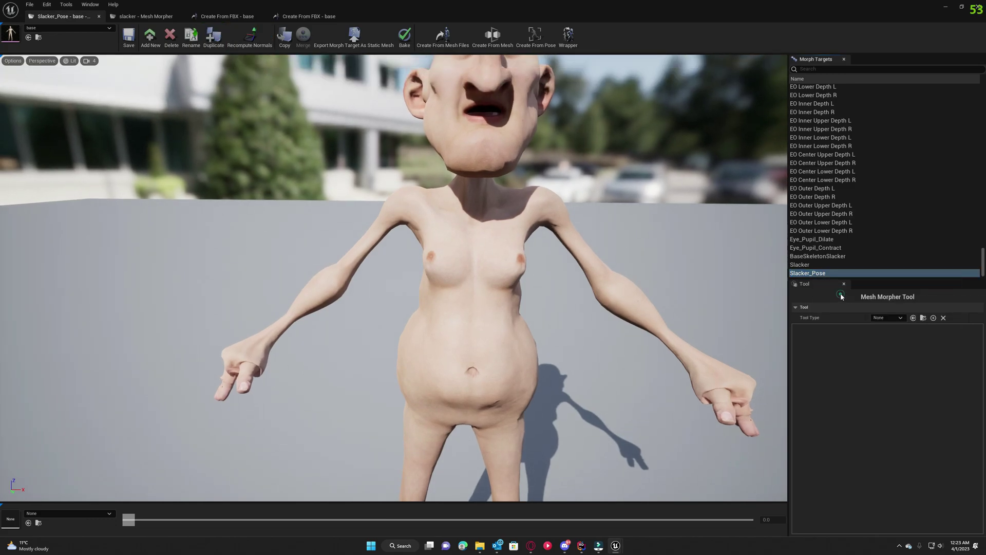
In the main Unreal Editor, assign base_Skeleton to the slacker skeletal mesh in CC4/Slacker and save all modified assets.
{"action": "left_click", "coordinate": [945, 7]}
{"action": "left_click", "coordinate": [26, 530]}
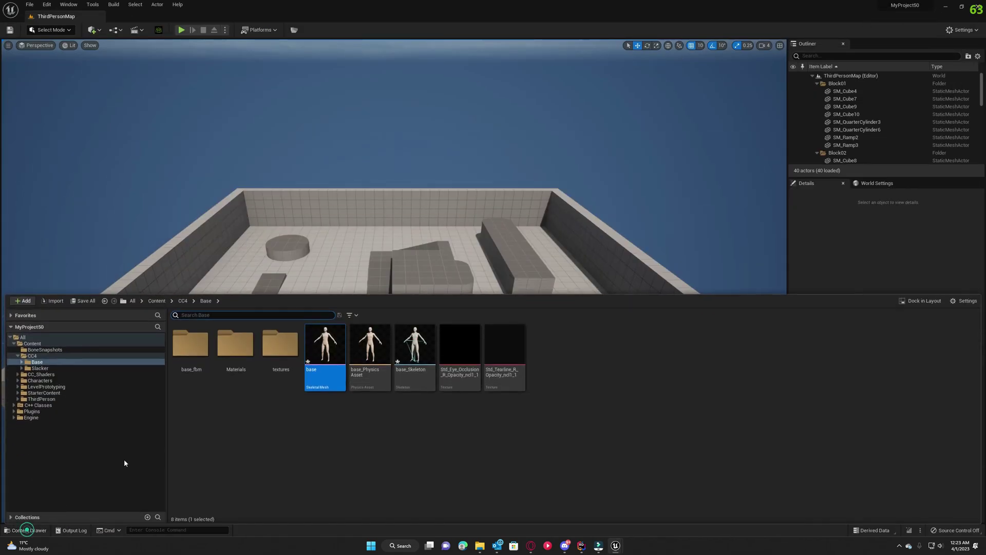
{"action": "left_click", "coordinate": [51, 367]}
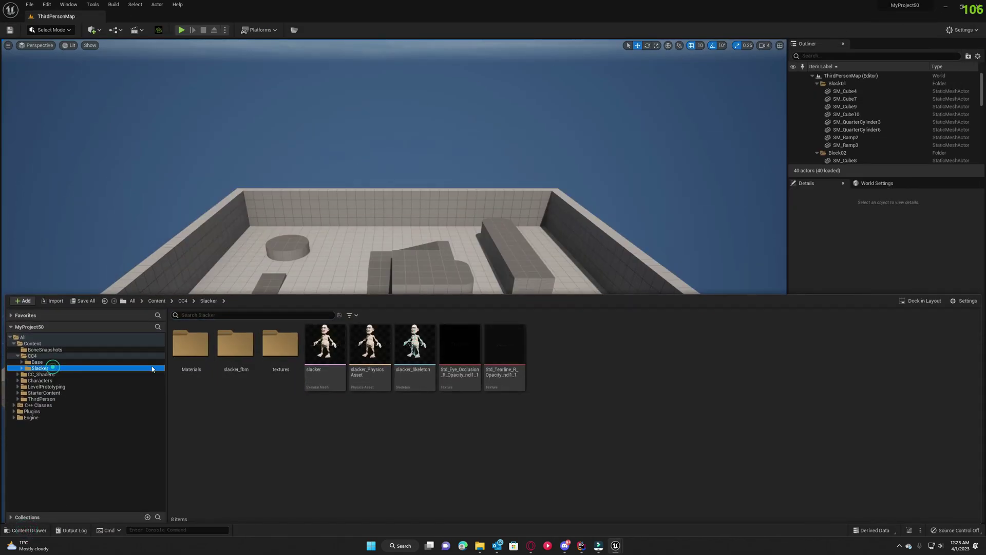
{"action": "right_click", "coordinate": [315, 345]}
{"action": "mouse_move", "coordinate": [375, 116]}
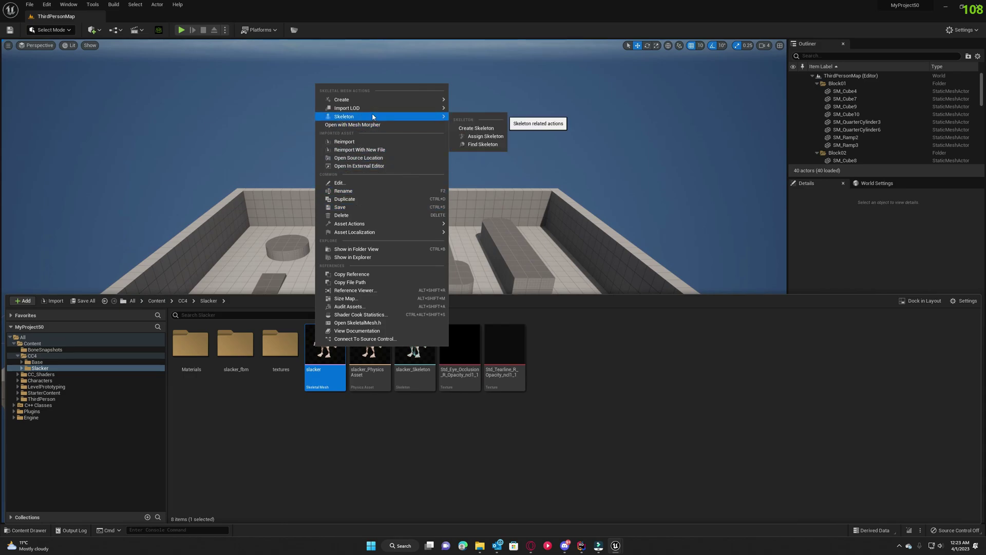
{"action": "left_click", "coordinate": [485, 136]}
{"action": "left_click", "coordinate": [446, 224]}
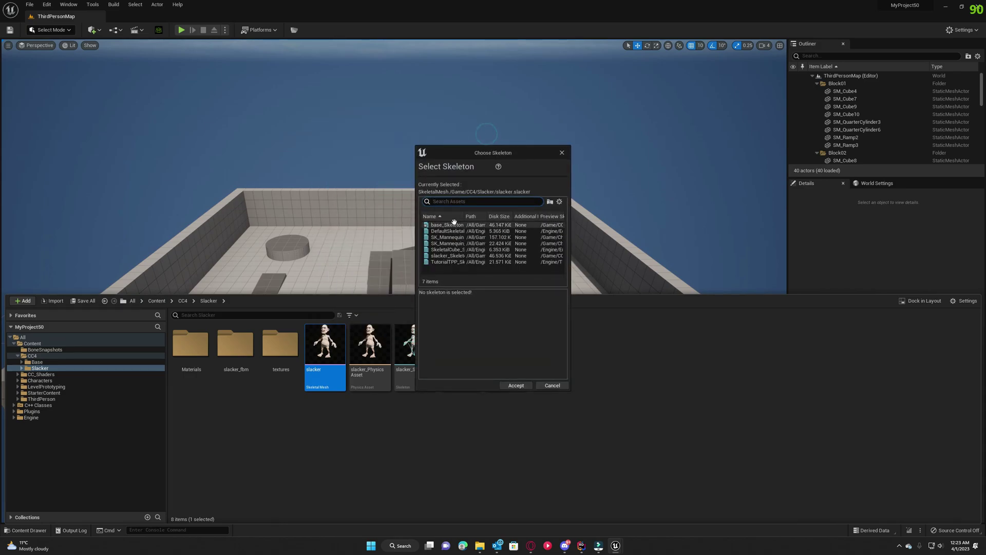
{"action": "left_click", "coordinate": [519, 387]}
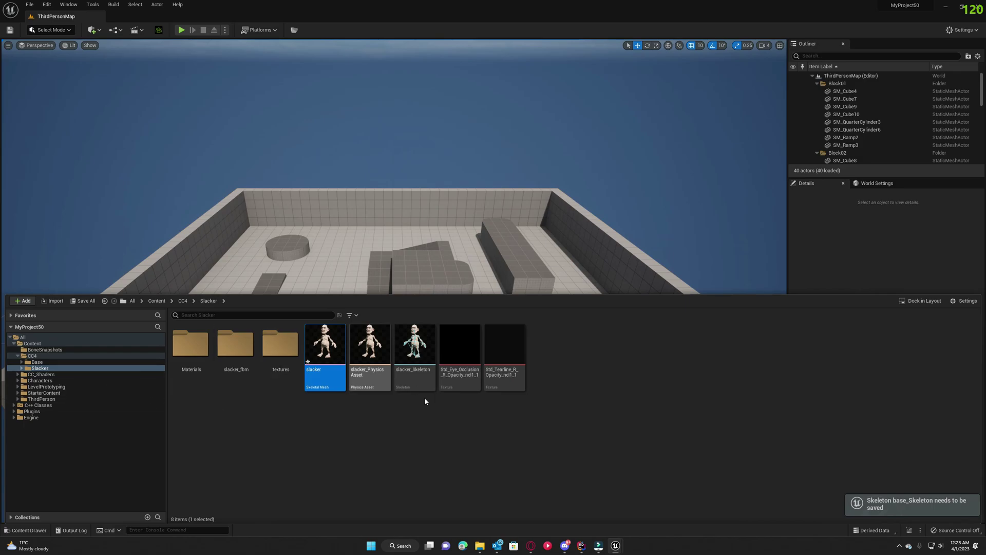
{"action": "left_click", "coordinate": [91, 303]}
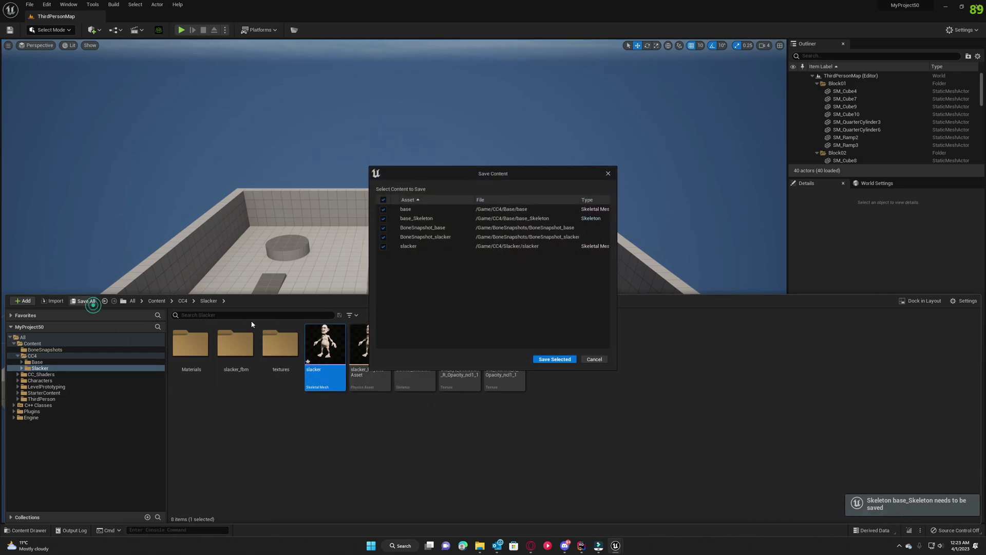
{"action": "left_click", "coordinate": [554, 359]}
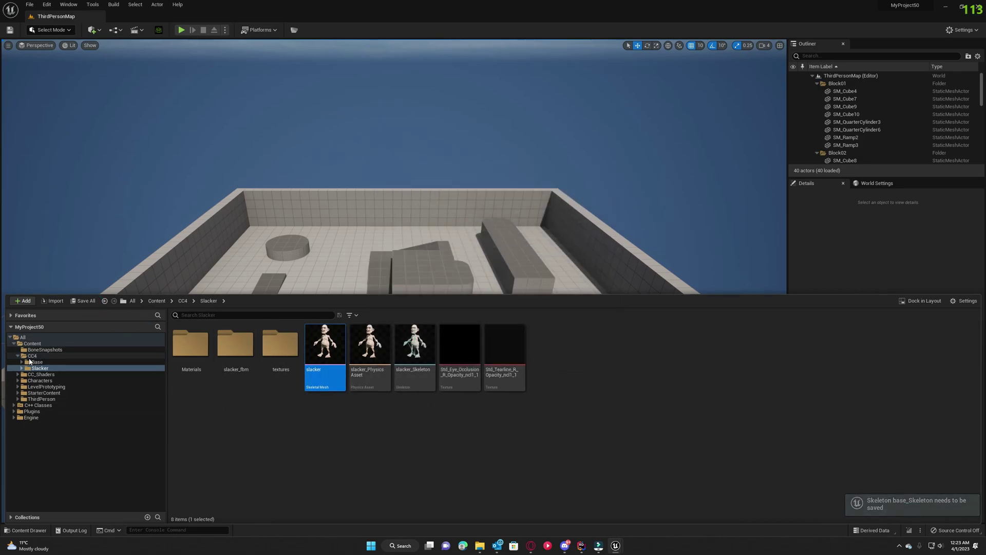
Open the base skeletal mesh from the CC4/Base folder and switch to its skeleton editor.
{"action": "left_click", "coordinate": [51, 362]}
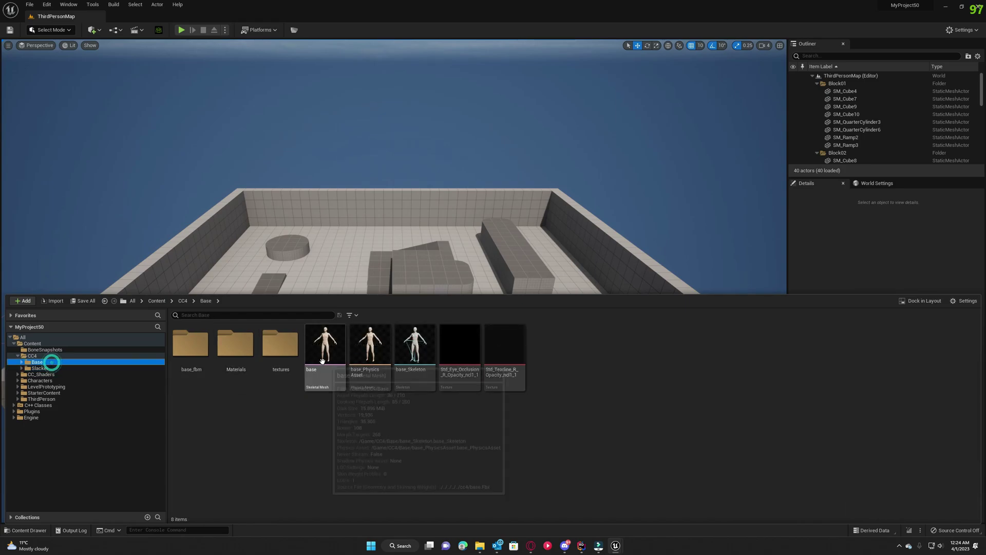
{"action": "double_click", "coordinate": [321, 361]}
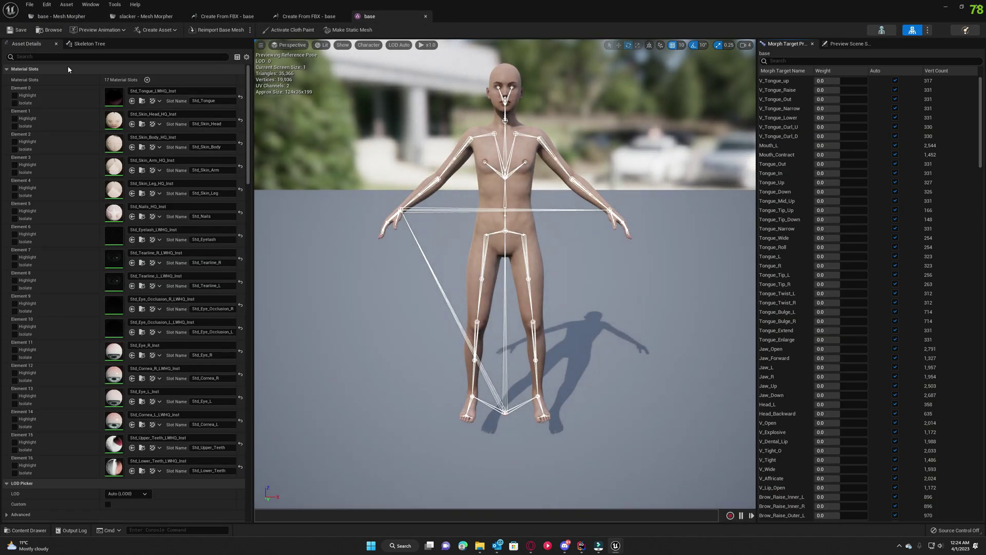
{"action": "left_click", "coordinate": [882, 31]}
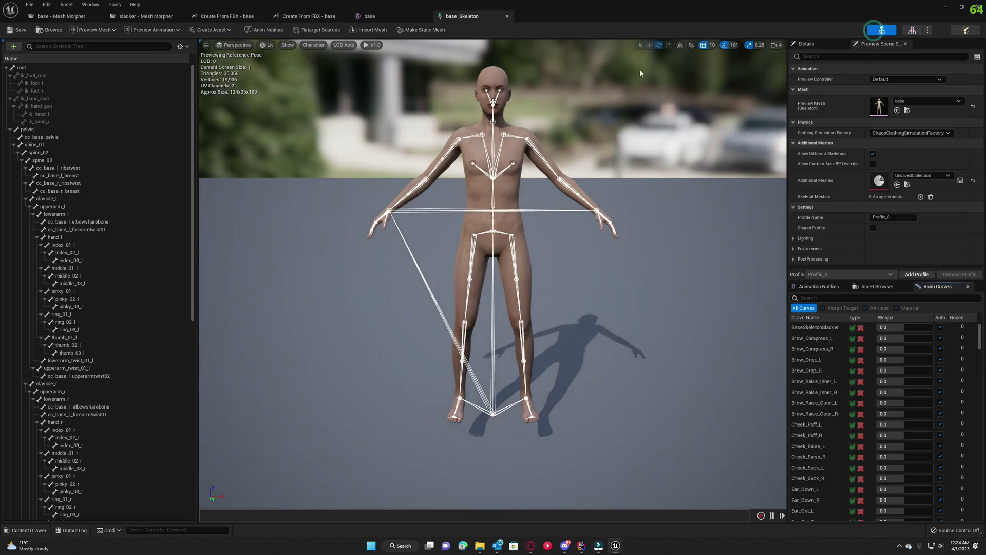
Show the retargeting options for the bones in the base skeleton's tree.
{"action": "left_click", "coordinate": [21, 68]}
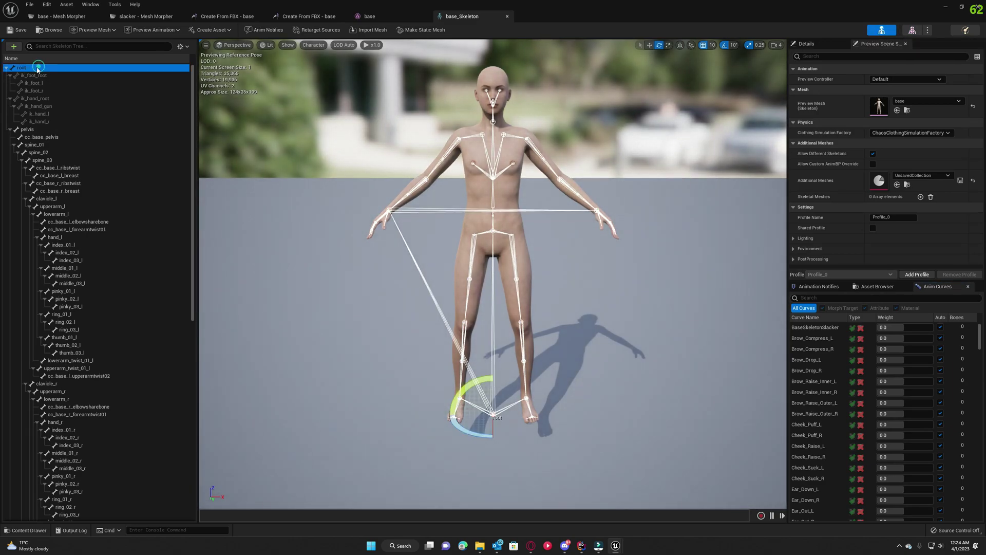
{"action": "right_click", "coordinate": [26, 69]}
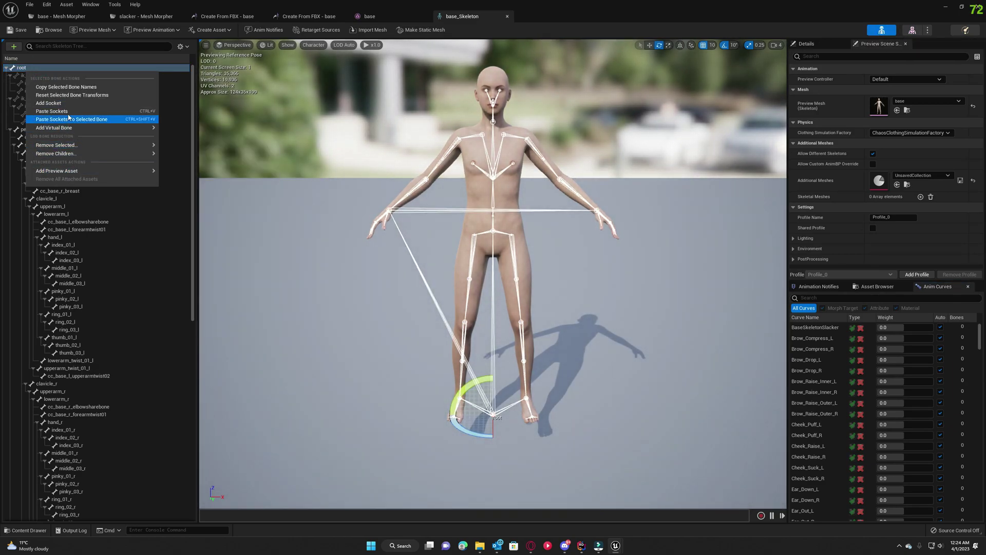
{"action": "right_click", "coordinate": [13, 69]}
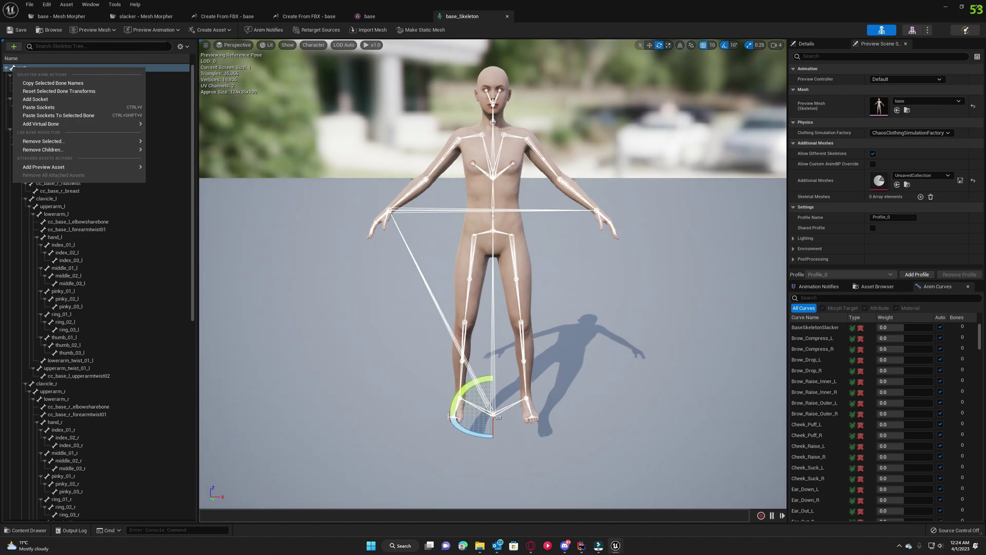
{"action": "left_click", "coordinate": [180, 46]}
{"action": "left_click", "coordinate": [182, 46]}
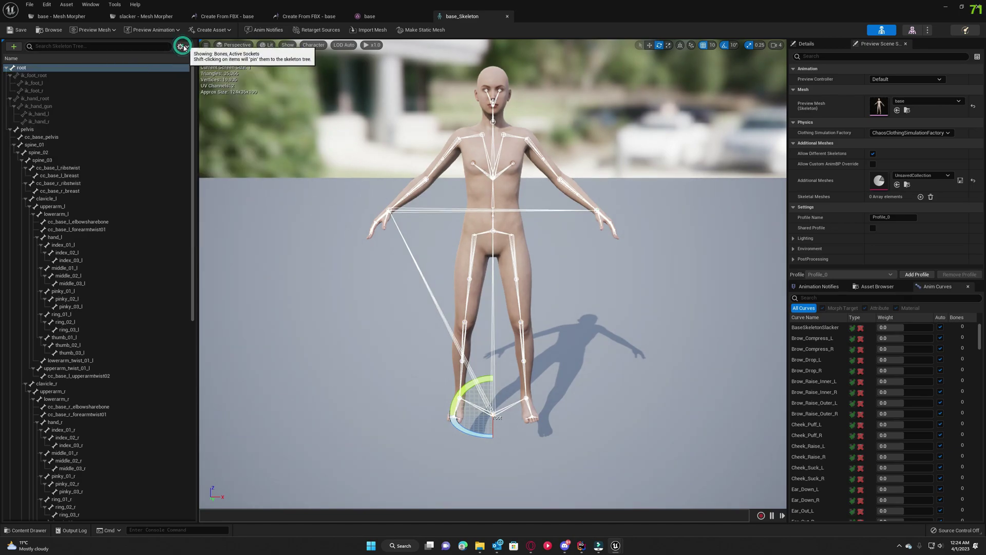
{"action": "left_click", "coordinate": [183, 47]}
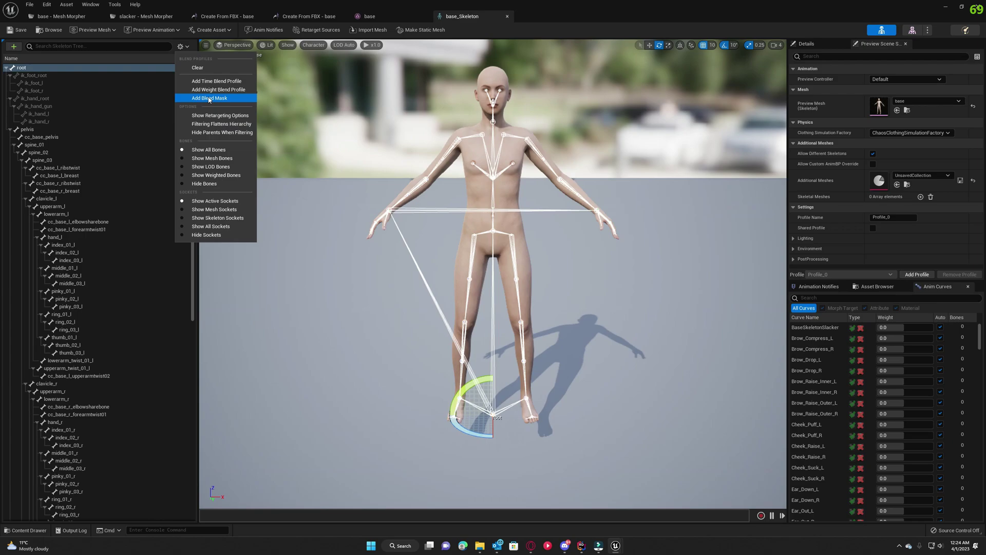
{"action": "left_click", "coordinate": [219, 115]}
Recursively set translation retargeting to OrientAndScale from the root bone and save the base skeleton.
{"action": "right_click", "coordinate": [61, 67]}
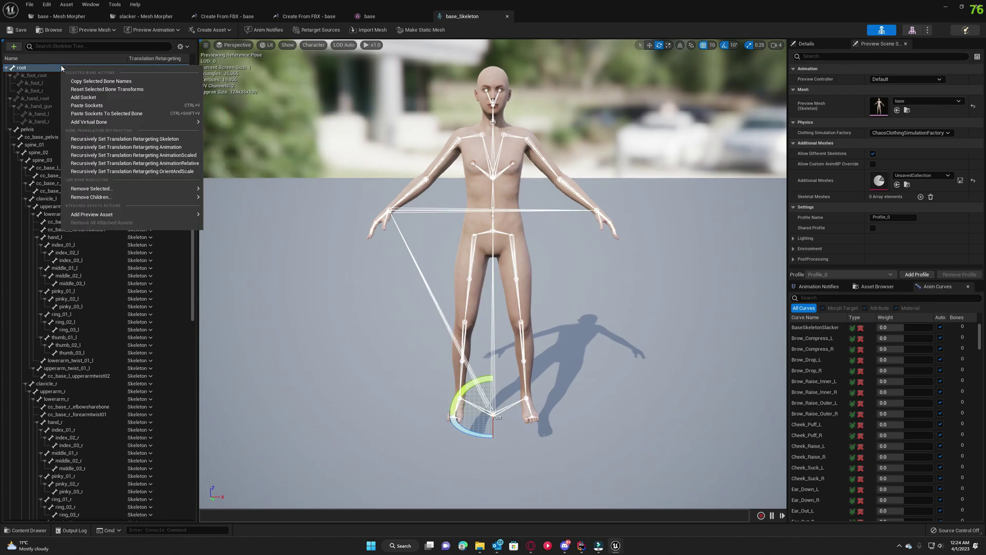
{"action": "left_click", "coordinate": [143, 171]}
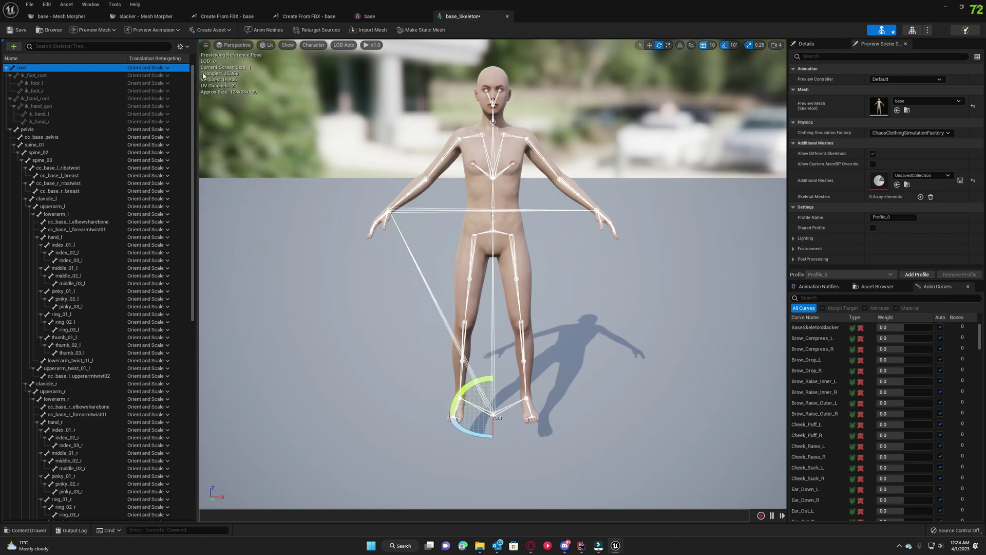
{"action": "left_click", "coordinate": [11, 31]}
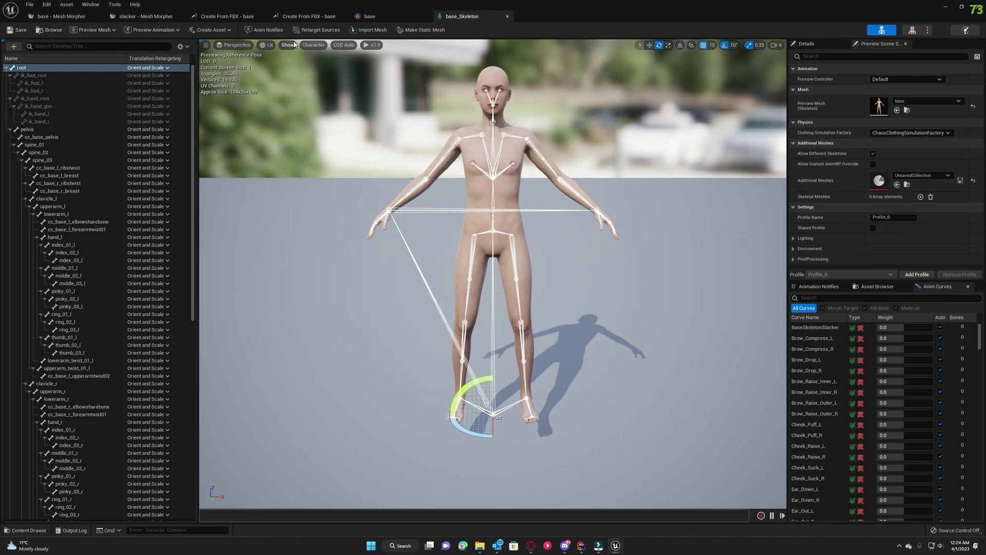
Create a pose asset from the base skeleton's current pose in the CC4 folder, named PoseAsset_CC4.
{"action": "left_click", "coordinate": [211, 29]}
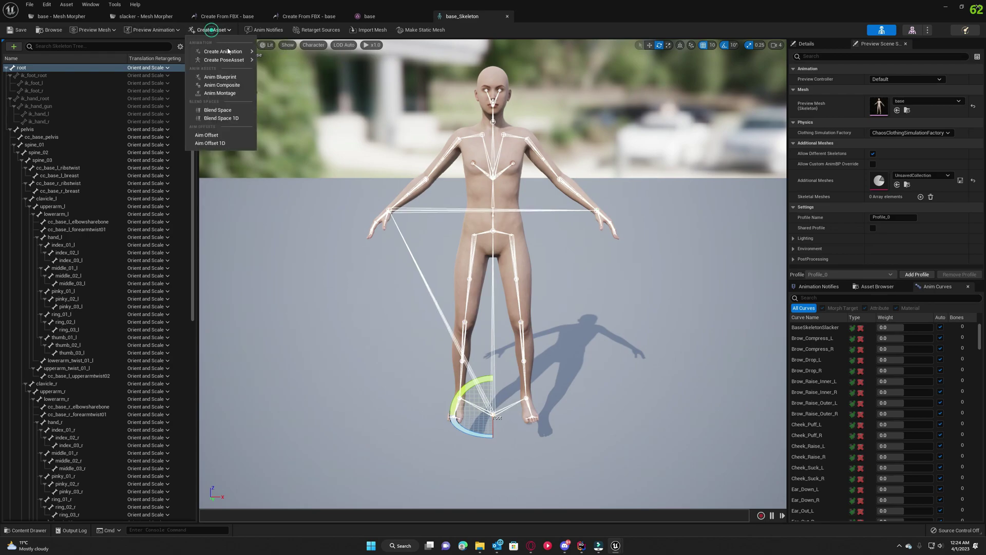
{"action": "mouse_move", "coordinate": [226, 61]}
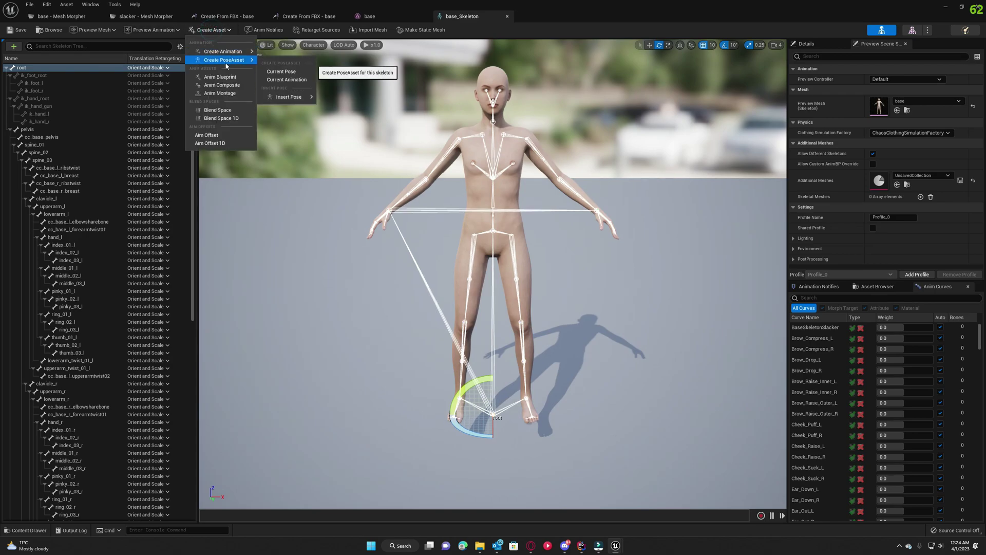
{"action": "left_click", "coordinate": [282, 71]}
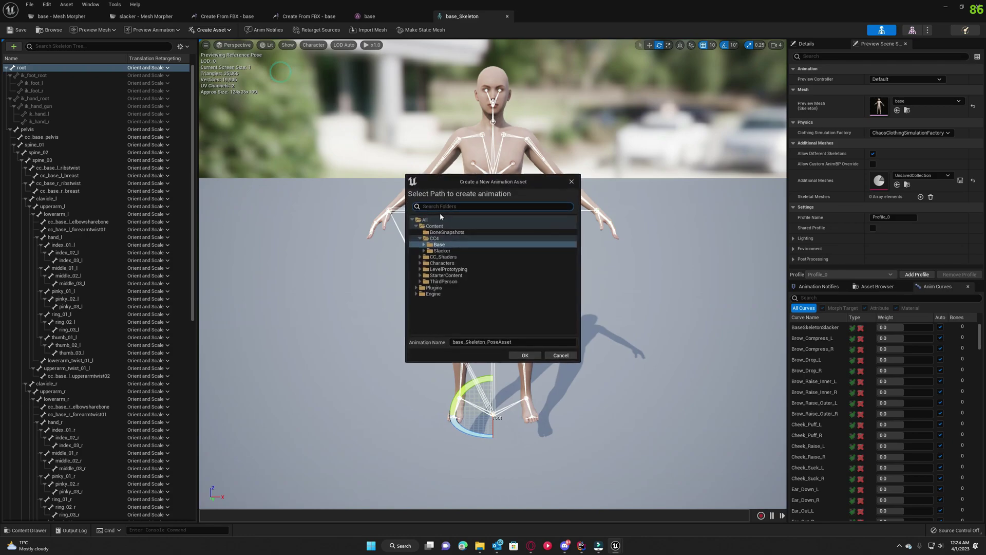
{"action": "left_click", "coordinate": [443, 238]}
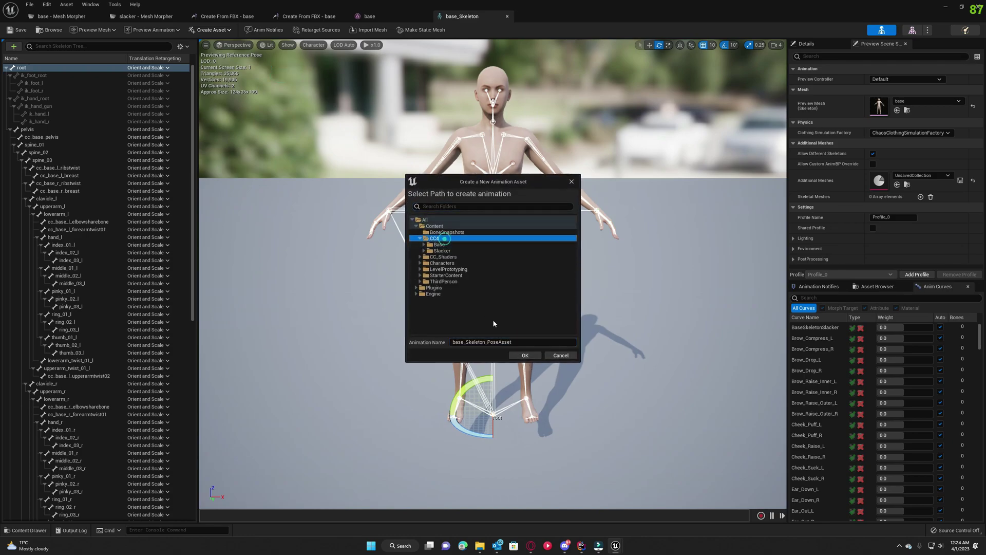
{"action": "left_click", "coordinate": [513, 342]}
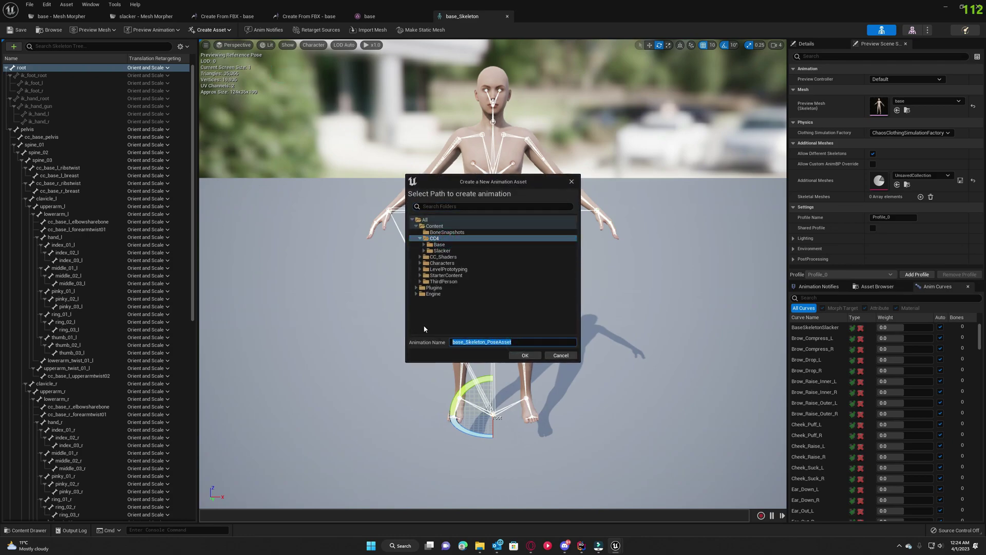
{"action": "type", "text": "PoseAsset_CC4"}
{"action": "left_click", "coordinate": [530, 359]}
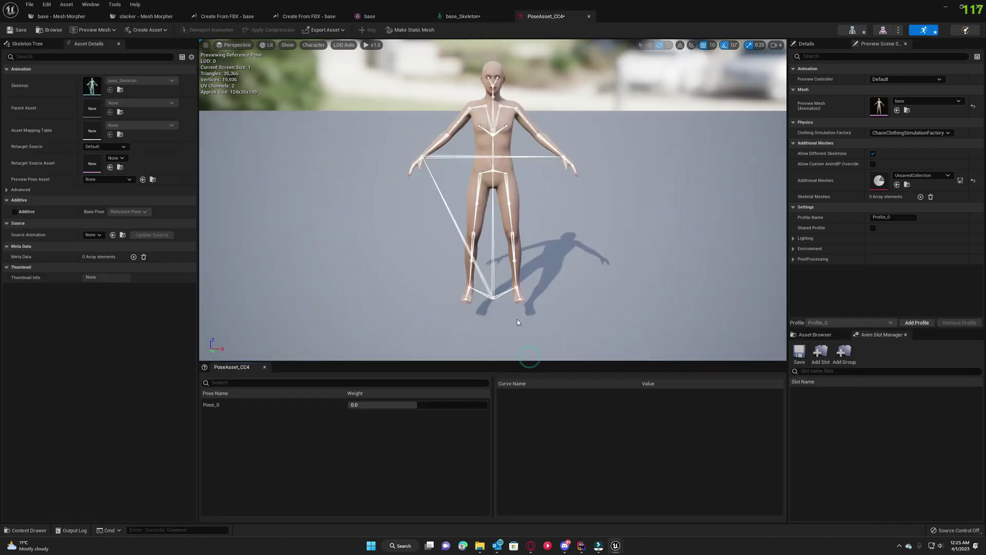
Delete the default Pose_0 from PoseAsset_CC4 and save the asset.
{"action": "left_click", "coordinate": [238, 405]}
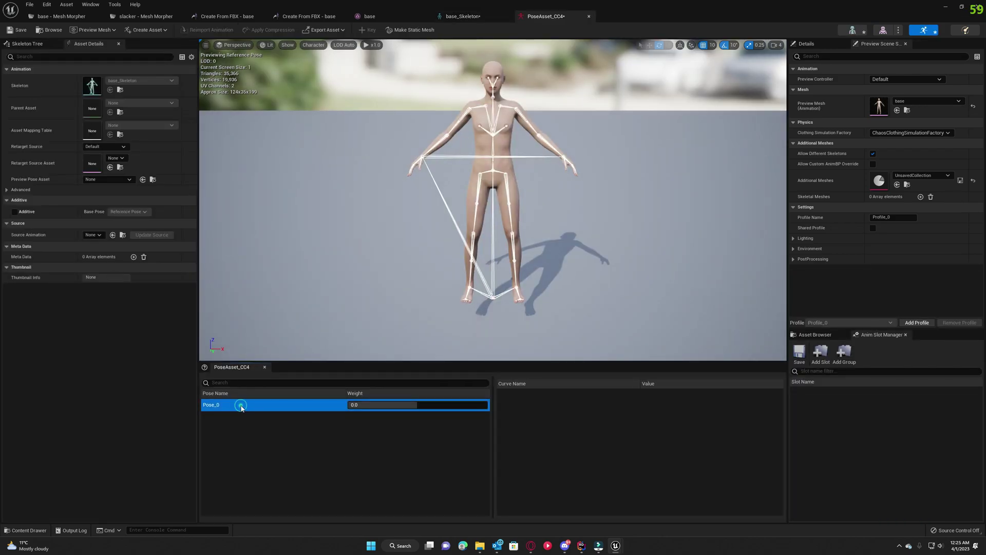
{"action": "right_click", "coordinate": [239, 405]}
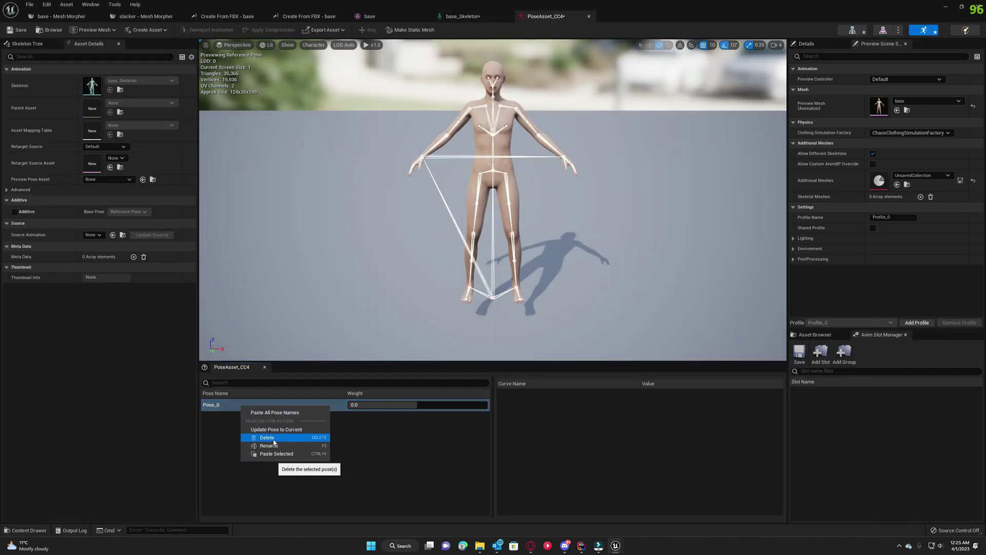
{"action": "left_click", "coordinate": [273, 440]}
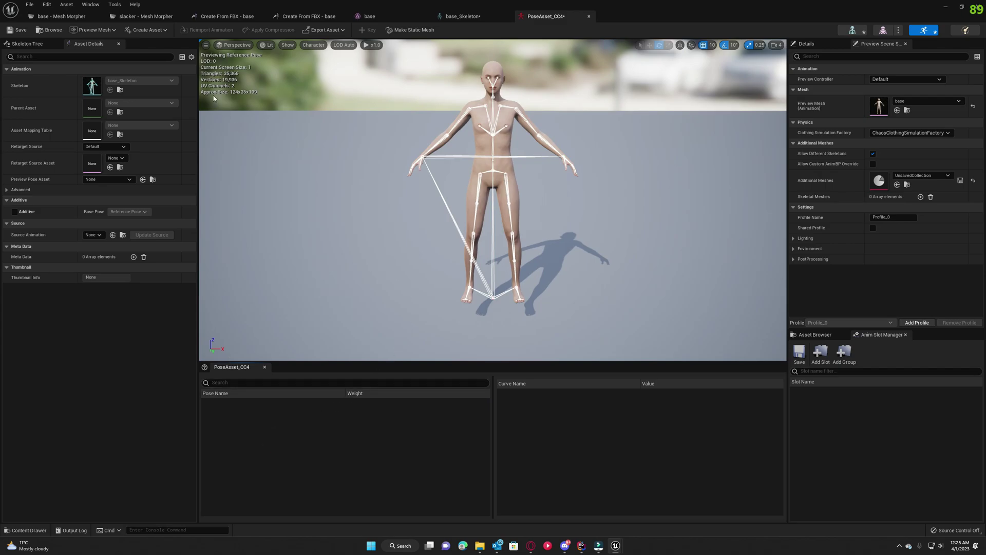
{"action": "left_click", "coordinate": [21, 30]}
In the main editor, open the slacker skeletal mesh from the CC4/Slacker folder.
{"action": "left_click", "coordinate": [945, 8]}
{"action": "left_click", "coordinate": [30, 530]}
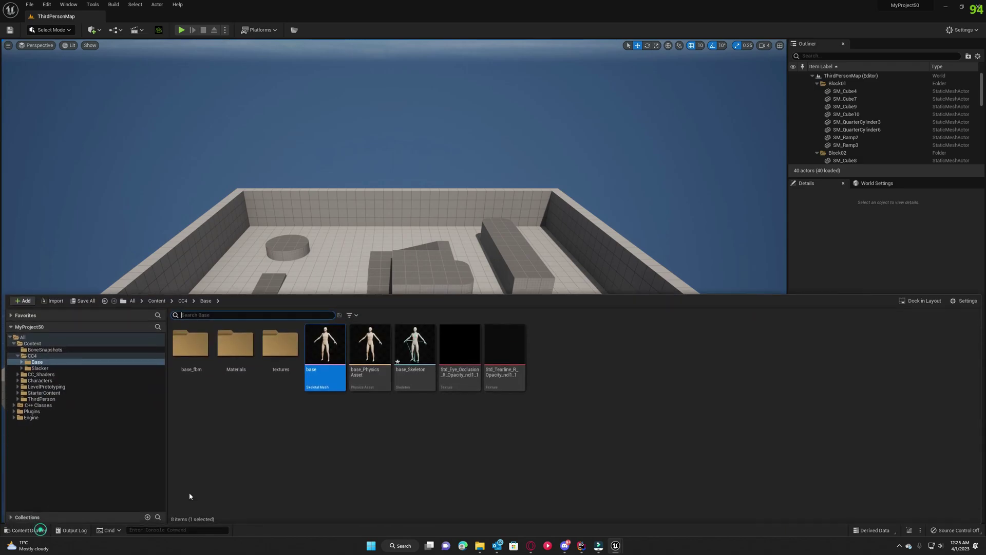
{"action": "left_click", "coordinate": [52, 368]}
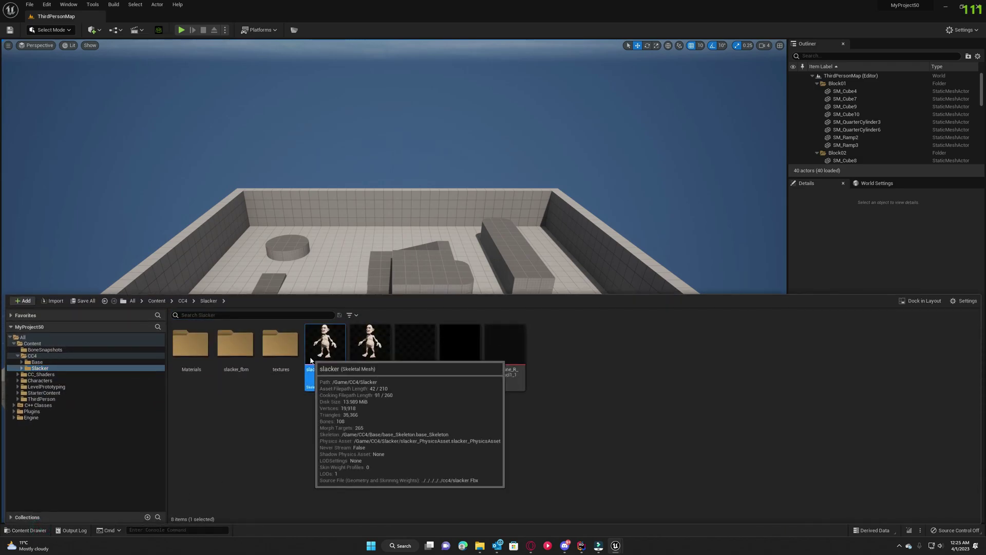
{"action": "double_click", "coordinate": [306, 366]}
Insert the slacker mesh's current pose into PoseAsset_CC4.
{"action": "left_click", "coordinate": [163, 31]}
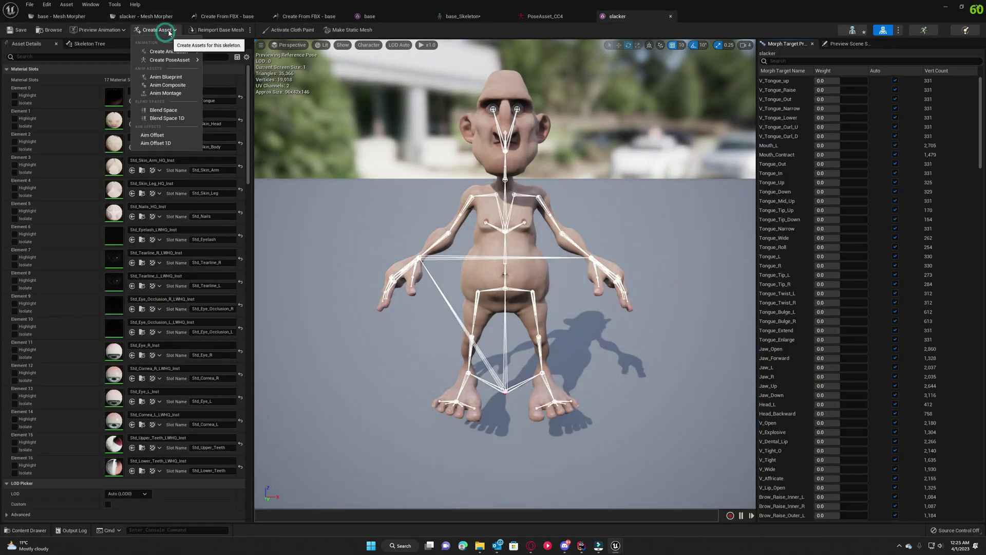
{"action": "mouse_move", "coordinate": [170, 60]}
{"action": "mouse_move", "coordinate": [234, 97]}
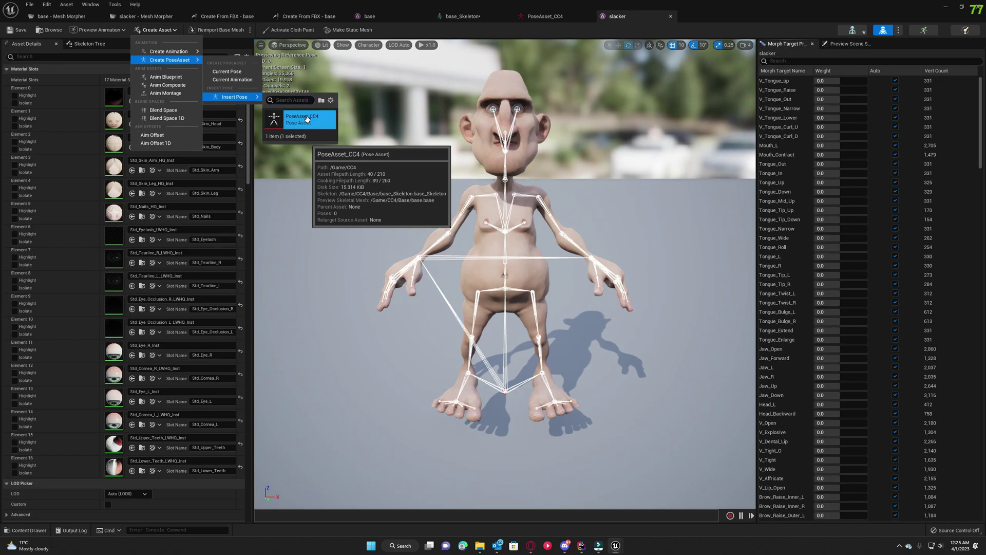
{"action": "left_click", "coordinate": [306, 118]}
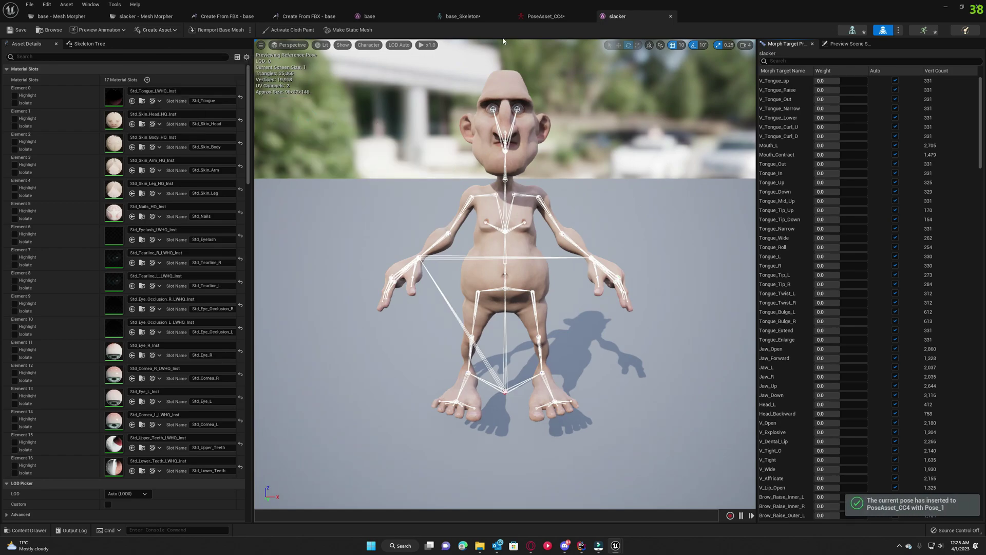
Save PoseAsset_CC4 and raise the inserted pose's weight to about 0.98 to preview it on the base mesh.
{"action": "left_click", "coordinate": [545, 16]}
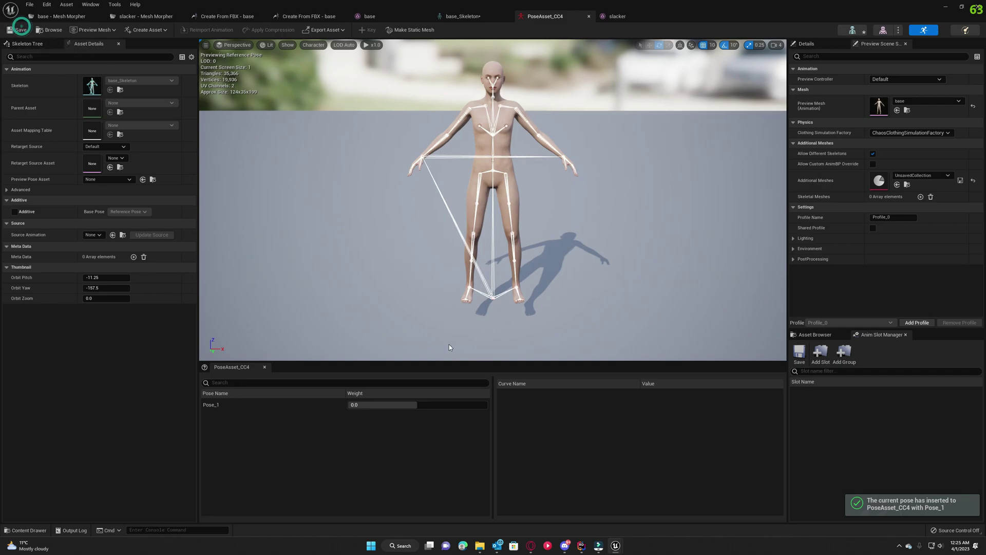
{"action": "left_click_drag", "start_coordinate": [417, 405], "coordinate": [484, 405]}
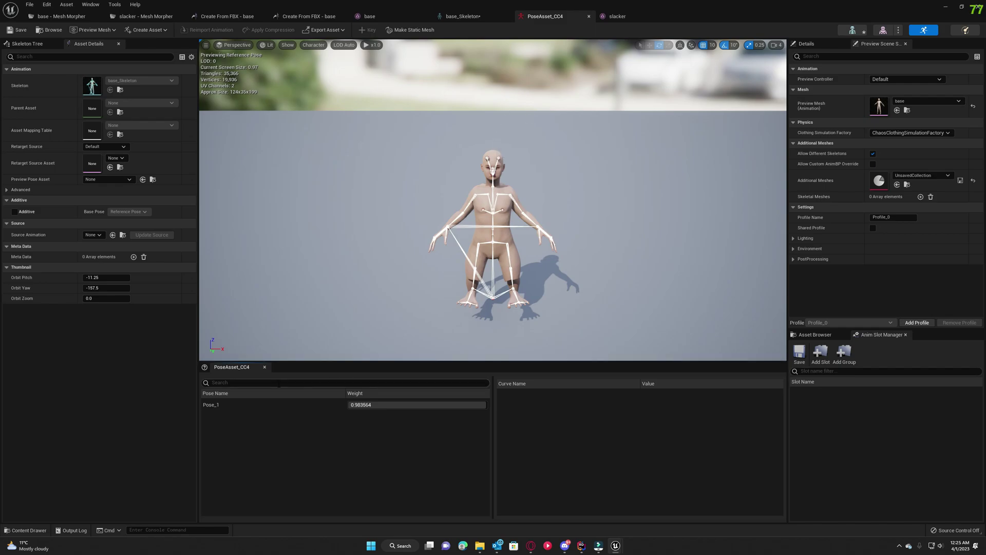
Check the morph target name on the base mesh and rename the inserted pose in PoseAsset_CC4 to Slacker_Pose, accepting reuse of the name.
{"action": "left_click", "coordinate": [389, 18]}
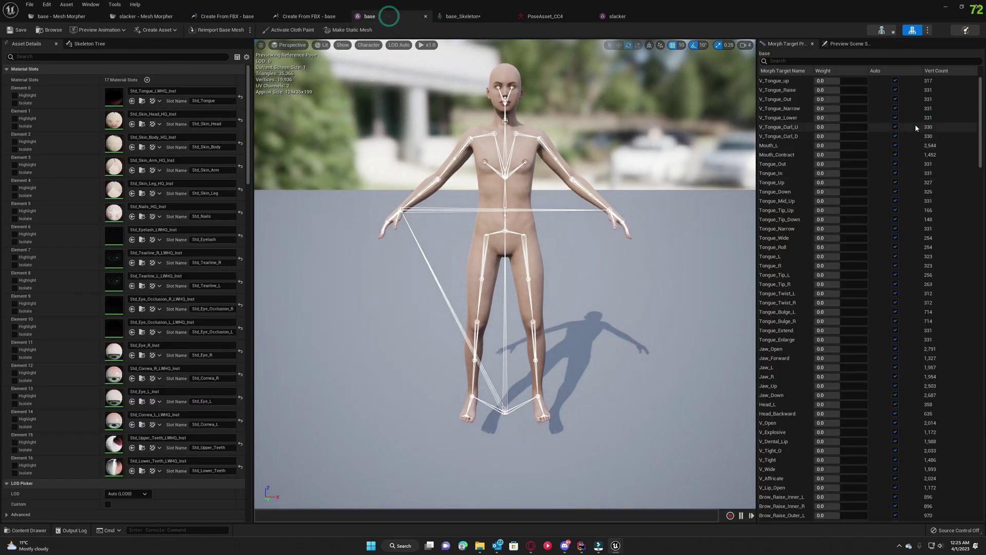
{"action": "left_click_drag", "start_coordinate": [981, 123], "coordinate": [982, 504]}
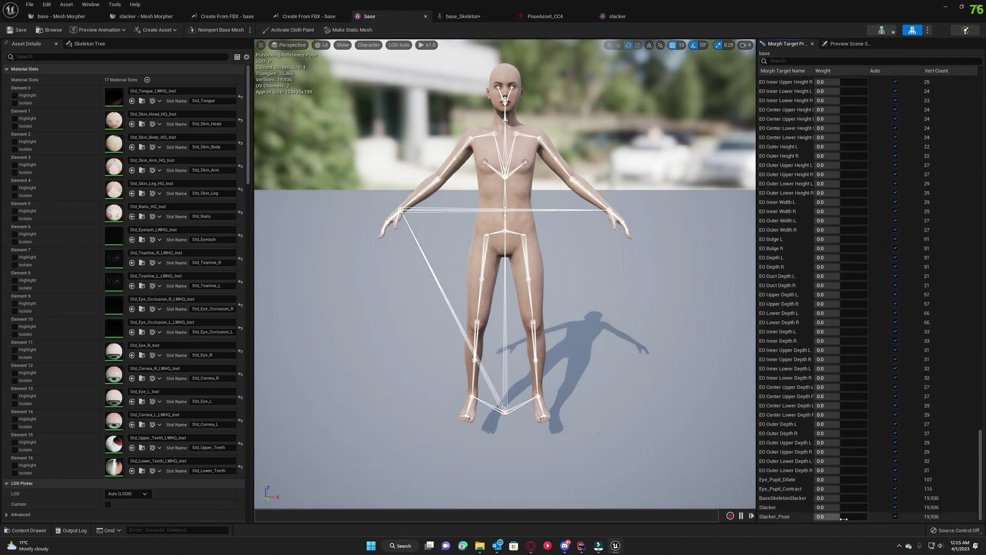
{"action": "left_click", "coordinate": [796, 517]}
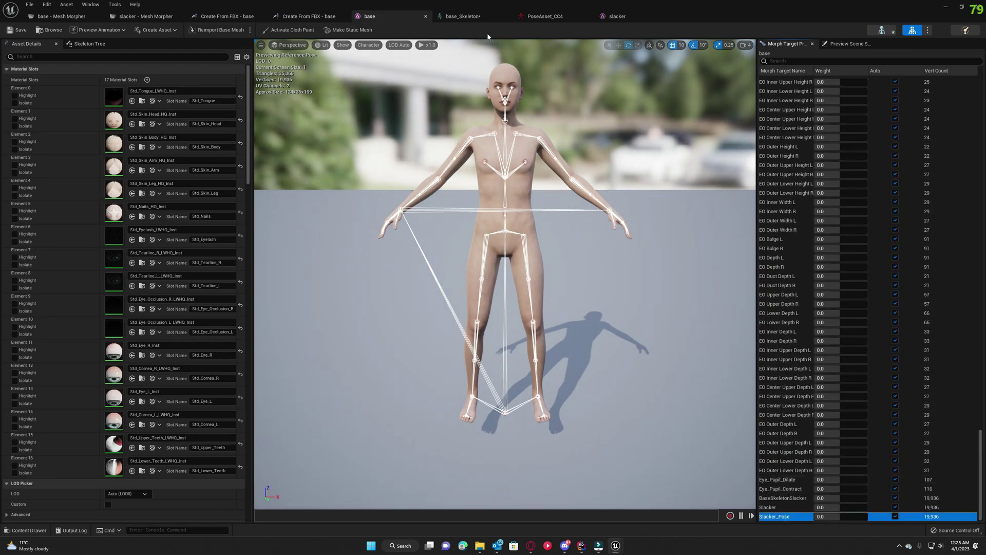
{"action": "left_click", "coordinate": [545, 16]}
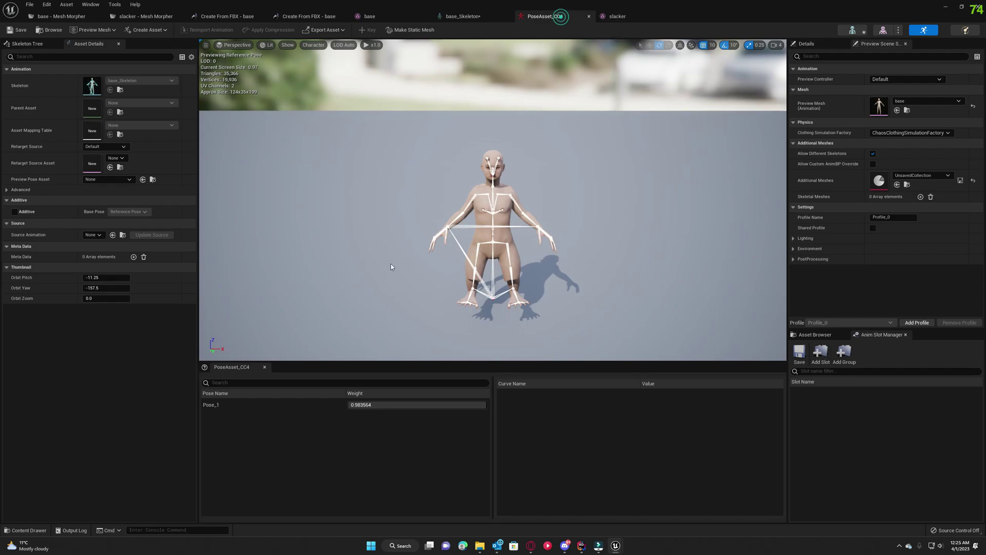
{"action": "right_click", "coordinate": [223, 408]}
{"action": "left_click", "coordinate": [253, 439]}
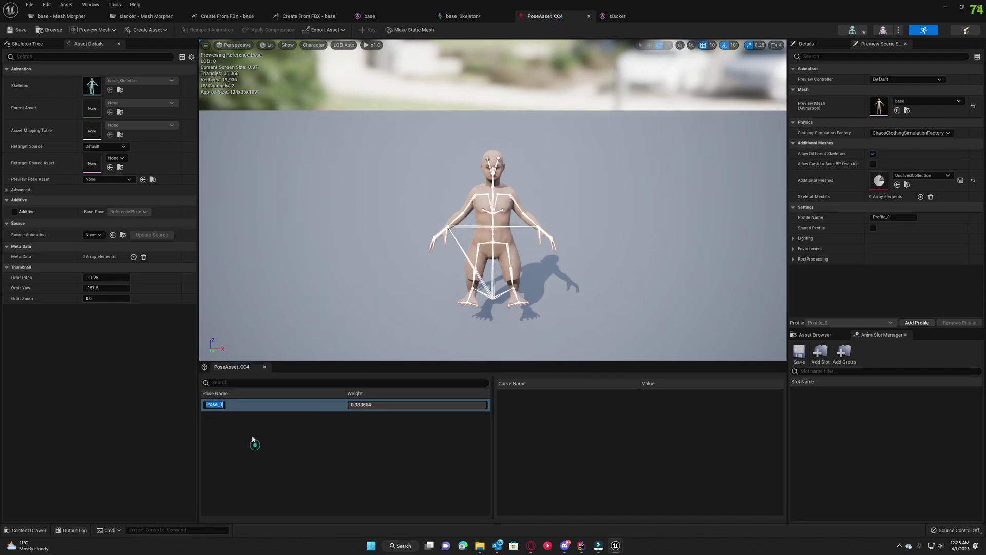
{"action": "type", "text": "Slacker_"}
{"action": "key", "text": "Return"}
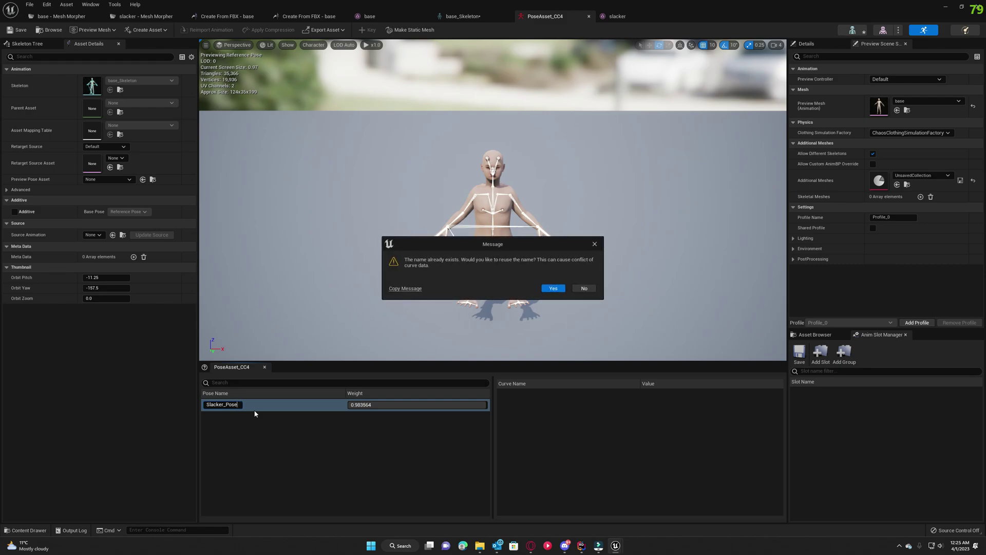
{"action": "left_click", "coordinate": [553, 288]}
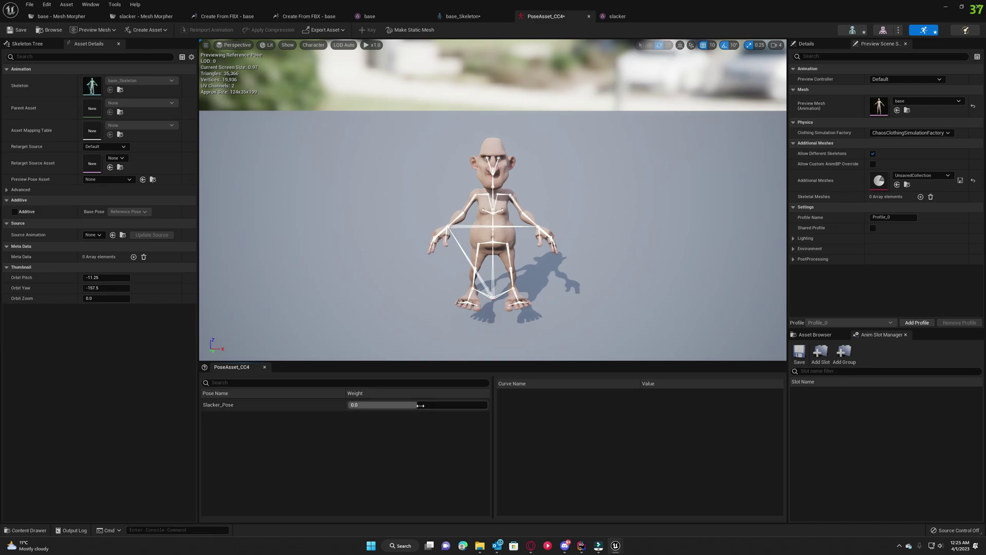
Set the Slacker_Pose weight to 1.0 and examine the morphed character's feet and bones up close.
{"action": "left_click_drag", "start_coordinate": [420, 405], "coordinate": [487, 405]}
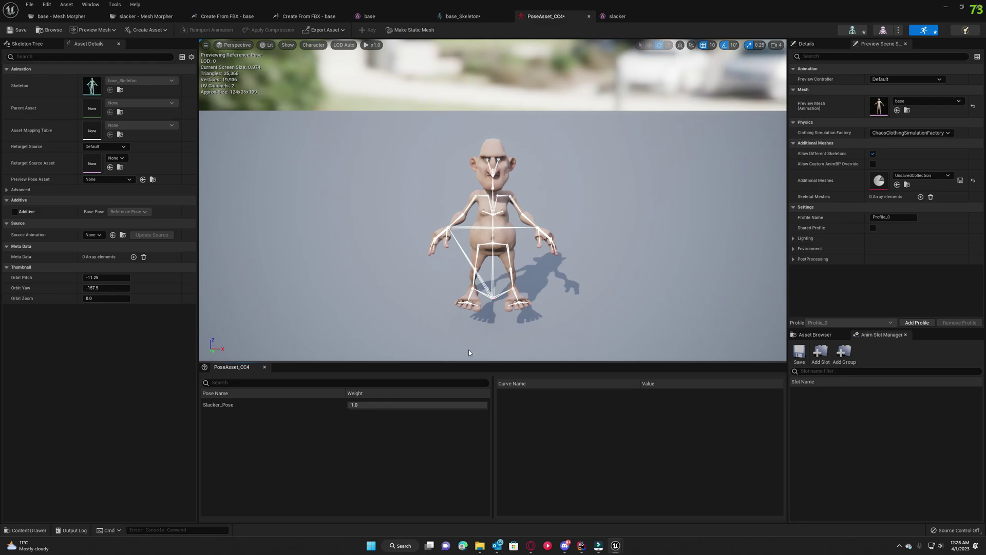
{"action": "mouse_move", "coordinate": [487, 405]}
{"action": "left_mouse_down"}
{"action": "mouse_move", "coordinate": [359, 406]}
{"action": "mouse_move", "coordinate": [487, 405]}
{"action": "left_mouse_up"}
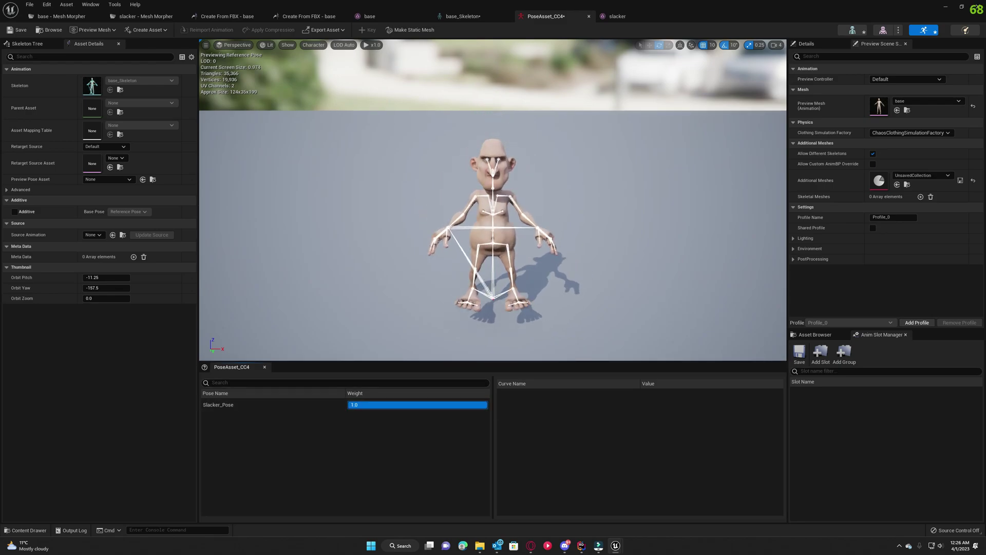
{"action": "middle_click_drag", "start_coordinate": [493, 257], "coordinate": [493, 154]}
{"action": "scroll", "coordinate": [492, 206], "scroll_direction": "up", "scroll_amount": 6}
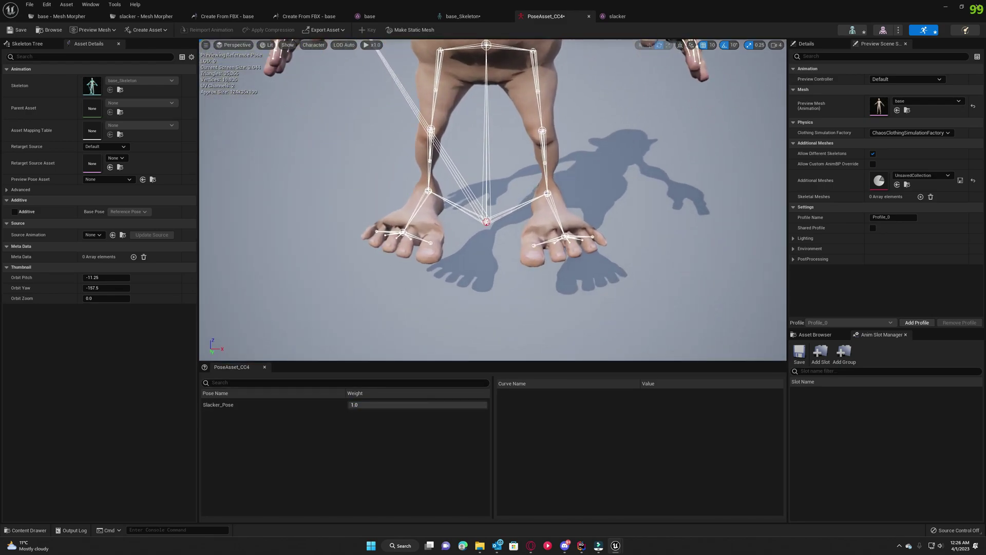
{"action": "scroll", "coordinate": [475, 242], "scroll_direction": "up", "scroll_amount": 4}
Select the root bone between the feet and move it along the vertical axis with the translate gizmo.
{"action": "left_click", "coordinate": [475, 247]}
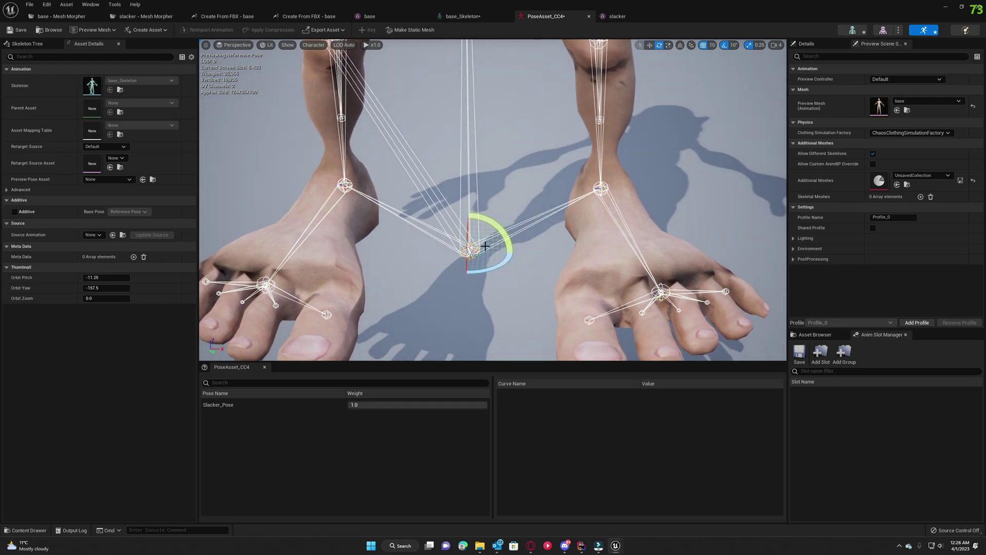
{"action": "scroll", "coordinate": [485, 246], "scroll_direction": "down", "scroll_amount": 8}
{"action": "key", "text": "w"}
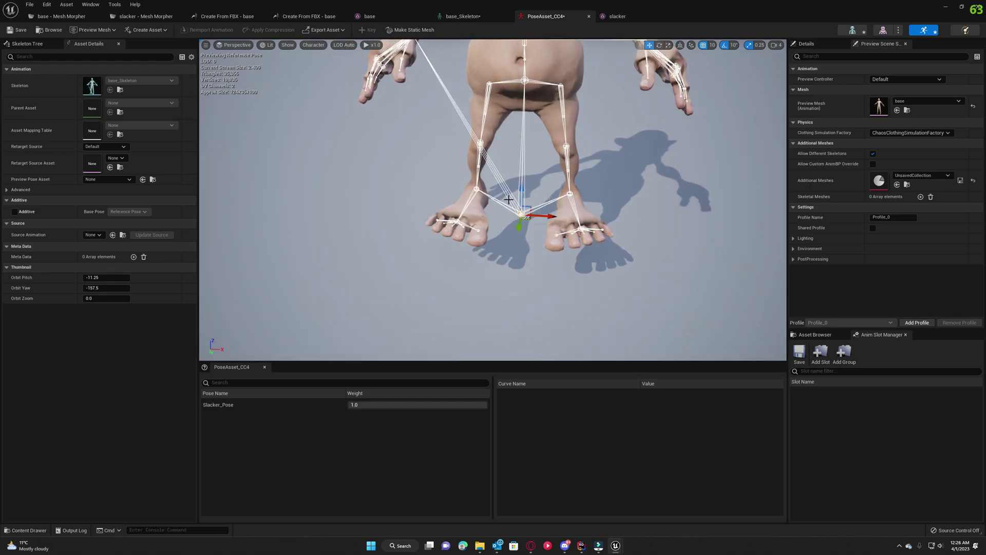
{"action": "left_click_drag", "start_coordinate": [522, 189], "coordinate": [511, 249]}
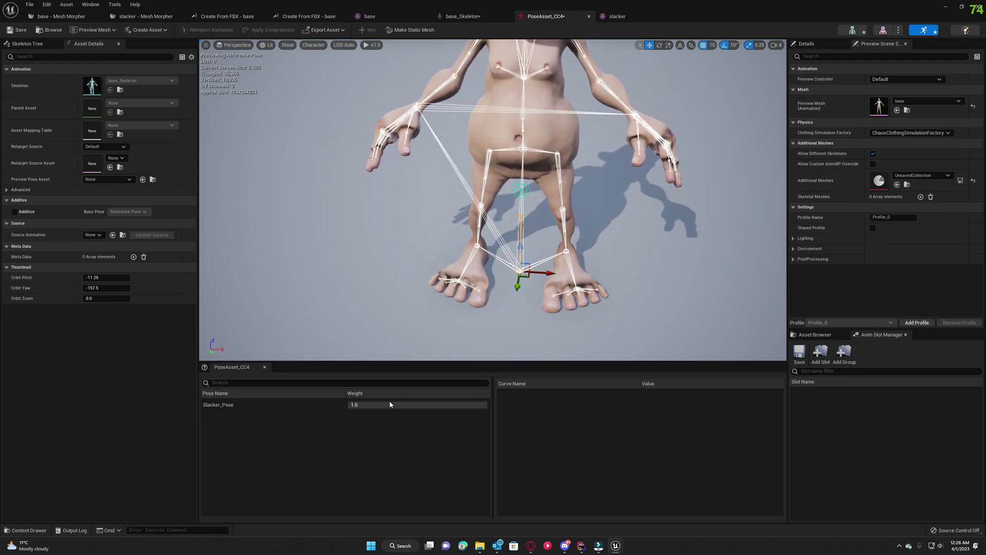
Scrub the Slacker_Pose weight back to 1.0, review the whole character, and save PoseAsset_CC4.
{"action": "mouse_move", "coordinate": [380, 404]}
{"action": "left_mouse_down"}
{"action": "mouse_move", "coordinate": [355, 404]}
{"action": "mouse_move", "coordinate": [452, 406]}
{"action": "mouse_move", "coordinate": [397, 409]}
{"action": "left_mouse_up"}
{"action": "scroll", "coordinate": [555, 322], "scroll_direction": "down", "scroll_amount": 5}
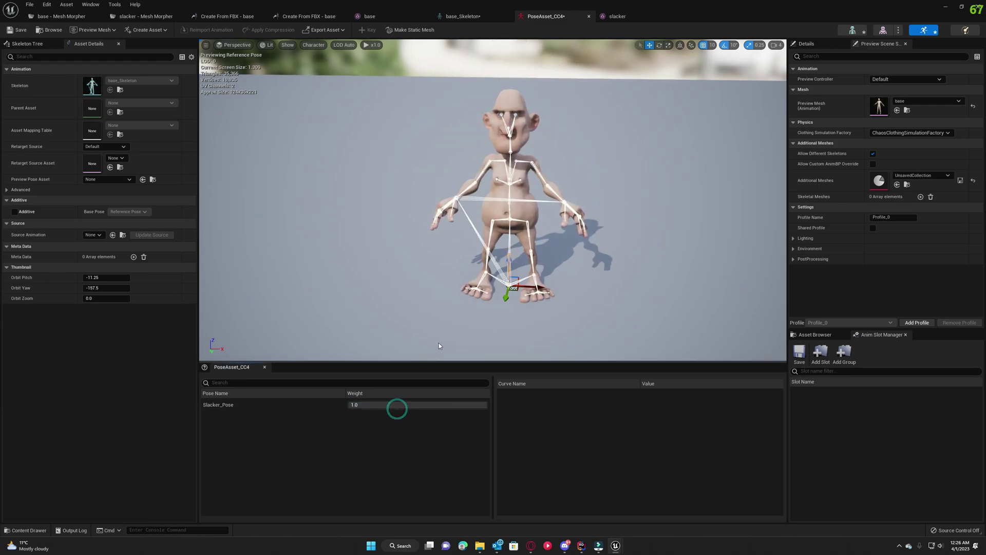
{"action": "mouse_move", "coordinate": [447, 322]}
{"action": "right_mouse_down"}
{"action": "mouse_move", "coordinate": [482, 329]}
{"action": "mouse_move", "coordinate": [447, 322]}
{"action": "right_mouse_up"}
{"action": "scroll", "coordinate": [448, 322], "scroll_direction": "down", "scroll_amount": 3}
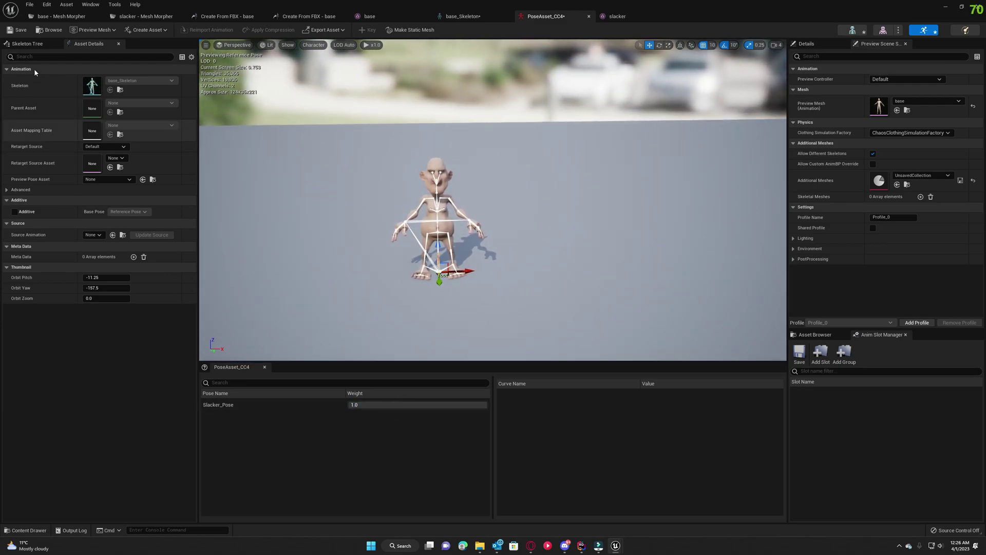
{"action": "left_click", "coordinate": [18, 30]}
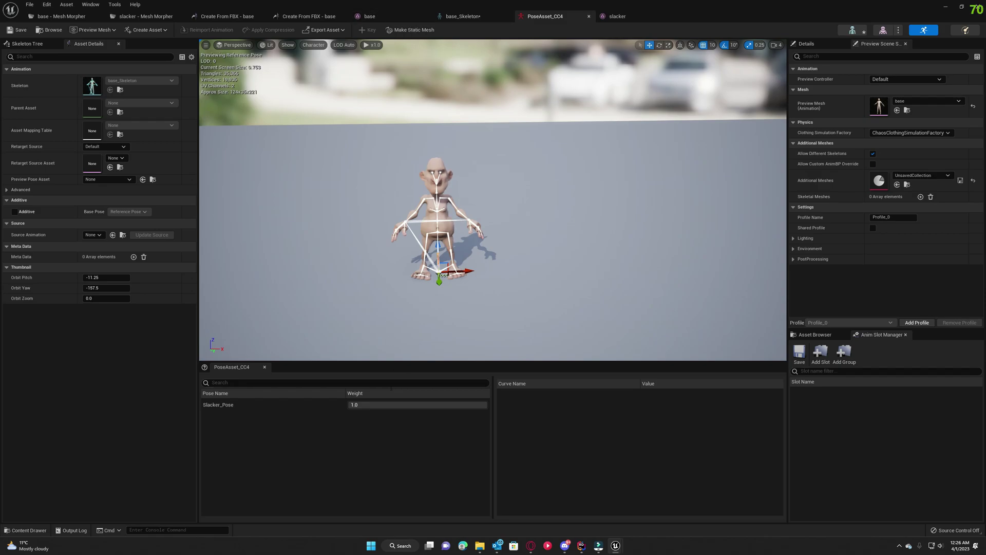
Compare the base skeletal mesh with the slacker mesh, viewing the slacker from the side.
{"action": "left_click", "coordinate": [386, 21]}
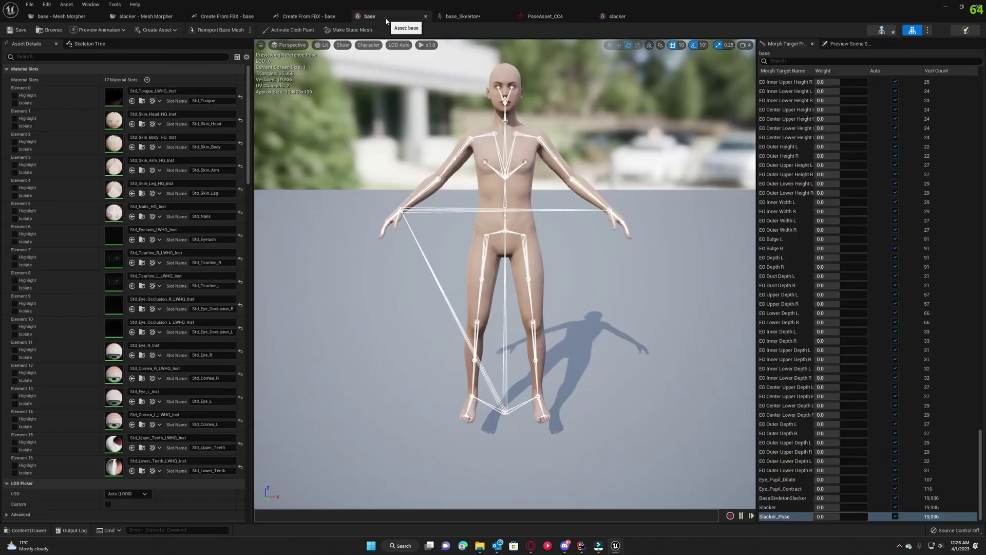
{"action": "left_click", "coordinate": [626, 17]}
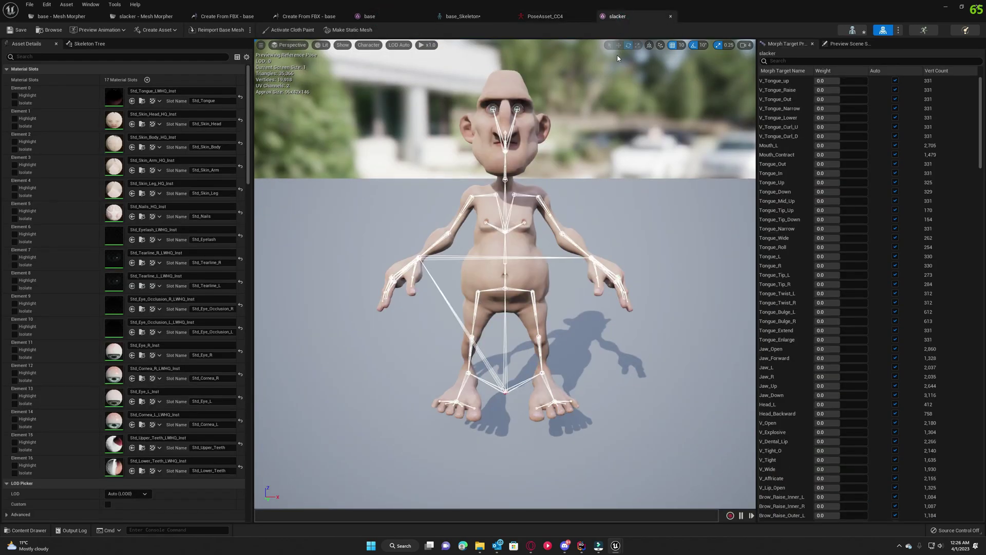
{"action": "left_click_drag", "start_coordinate": [580, 207], "coordinate": [580, 208]}
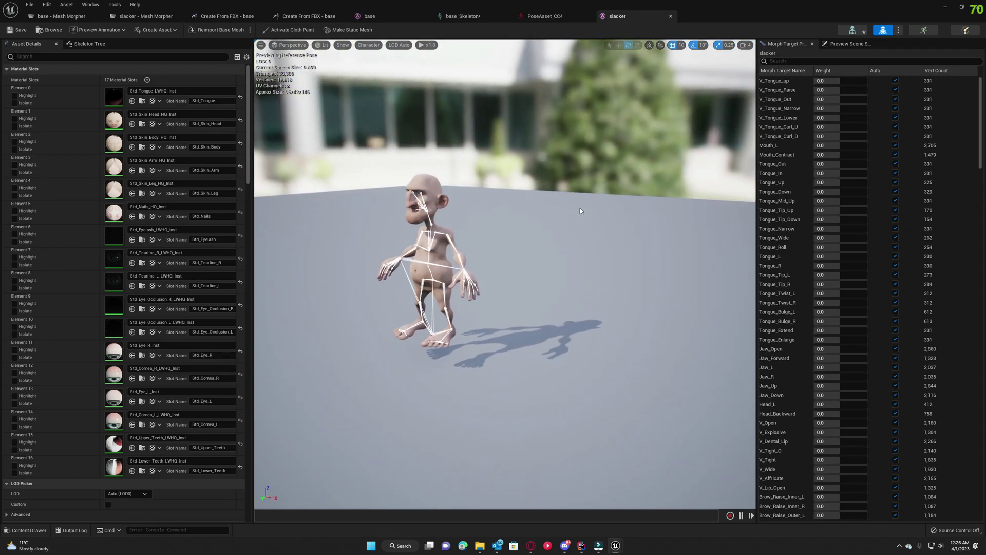